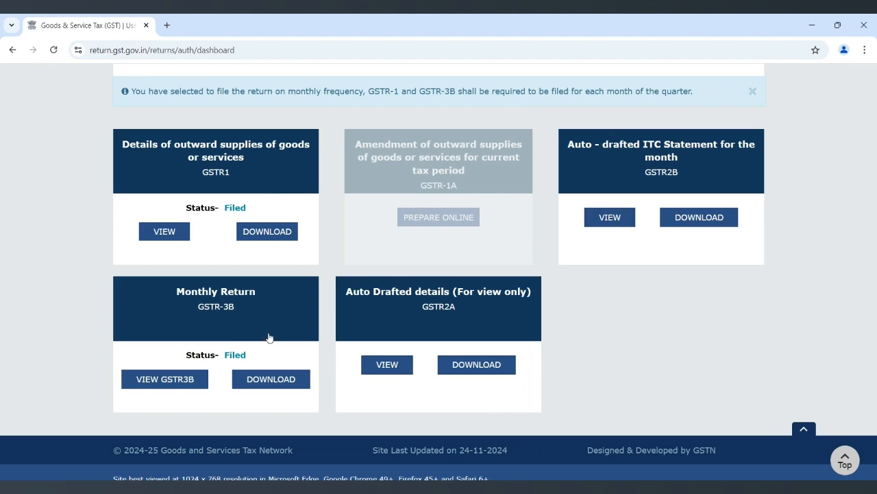
Open the filed monthly GSTR-3B return and dismiss the system generated summary notice
click(269, 337)
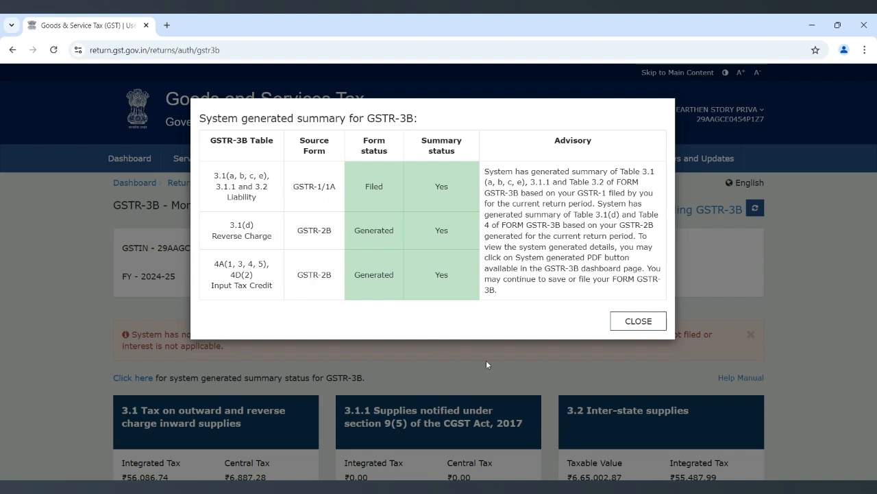
click(638, 323)
View table 3.1.1 on supplies notified under section 9(5) of the CGST Act and return to the GSTR-3B overview
scroll(638, 325, down, 2)
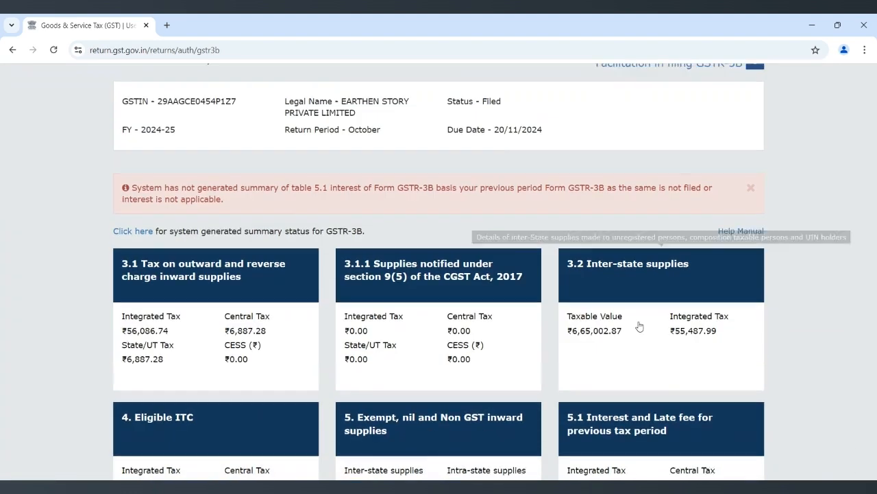
scroll(217, 298, down, 1)
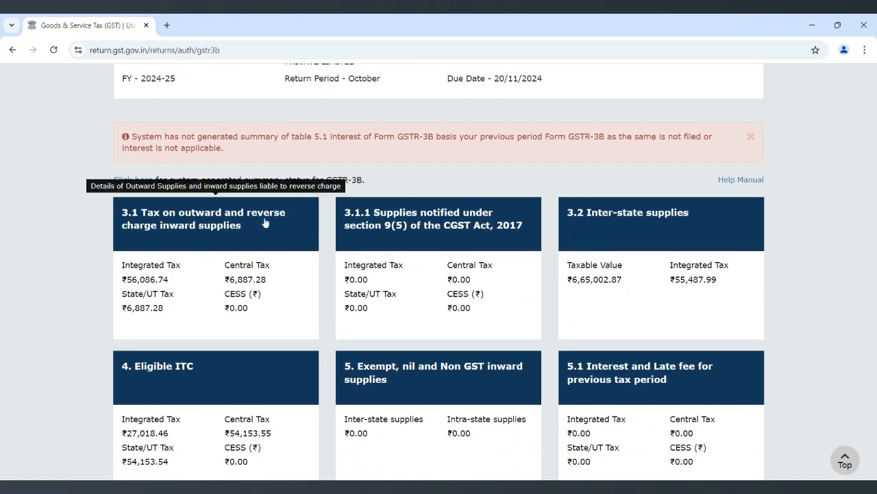
scroll(265, 222, down, 1)
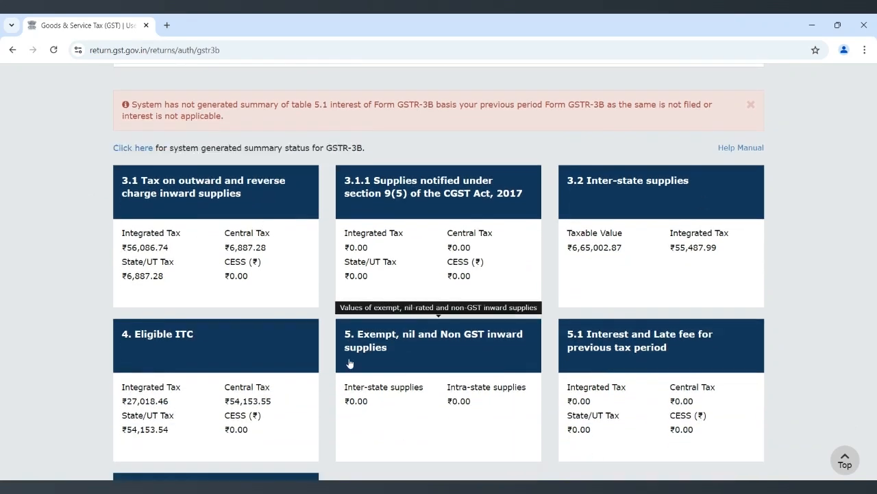
scroll(349, 363, down, 3)
scroll(348, 362, up, 3)
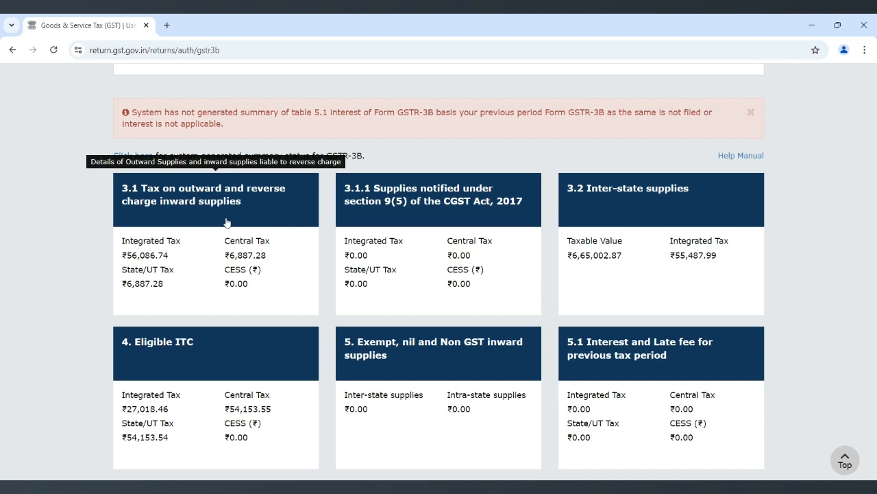
click(473, 230)
scroll(466, 287, down, 2)
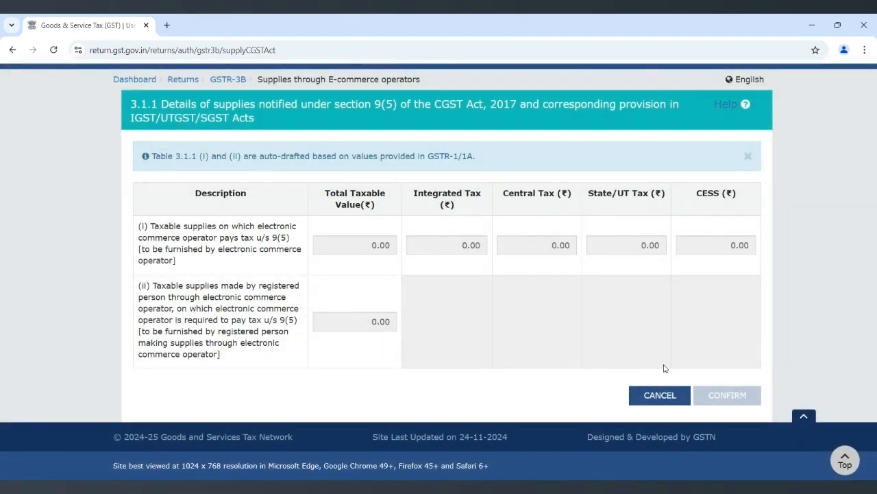
click(658, 396)
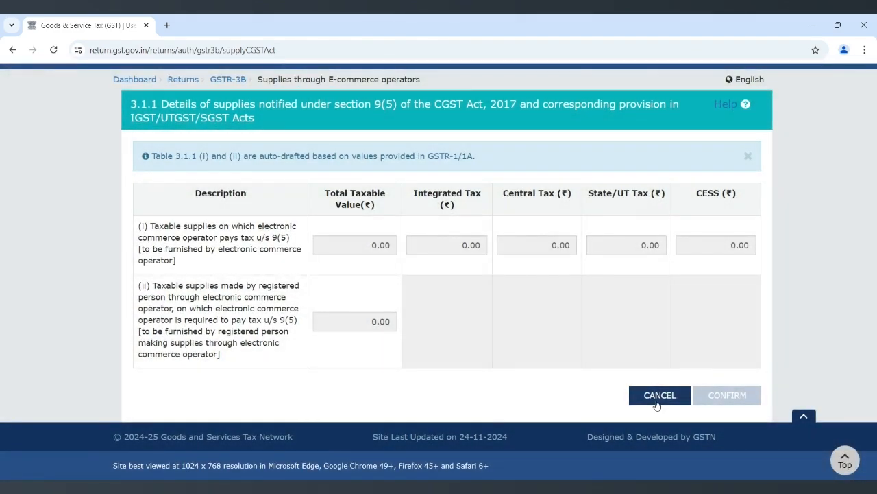
Examine the overview tiles for inter-state supplies, eligible ITC, exempt inward supplies, interest and late fee, and payment of tax
scroll(498, 386, down, 2)
scroll(499, 386, down, 1)
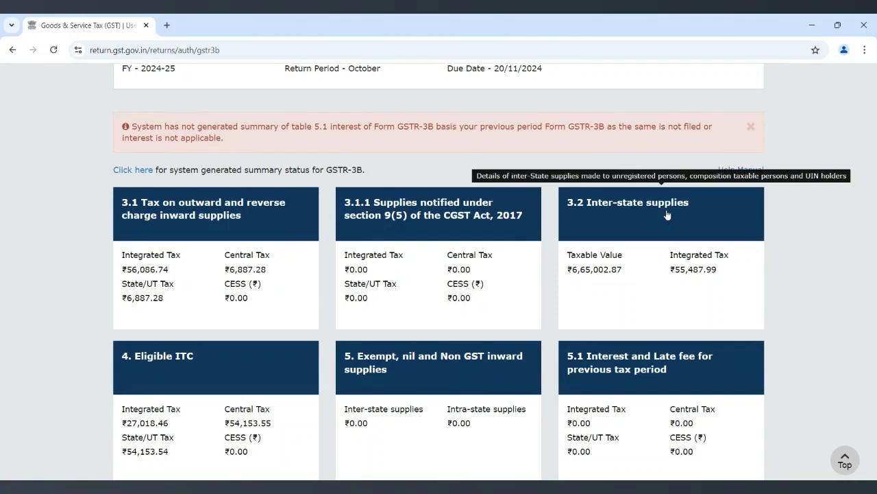
scroll(668, 214, down, 1)
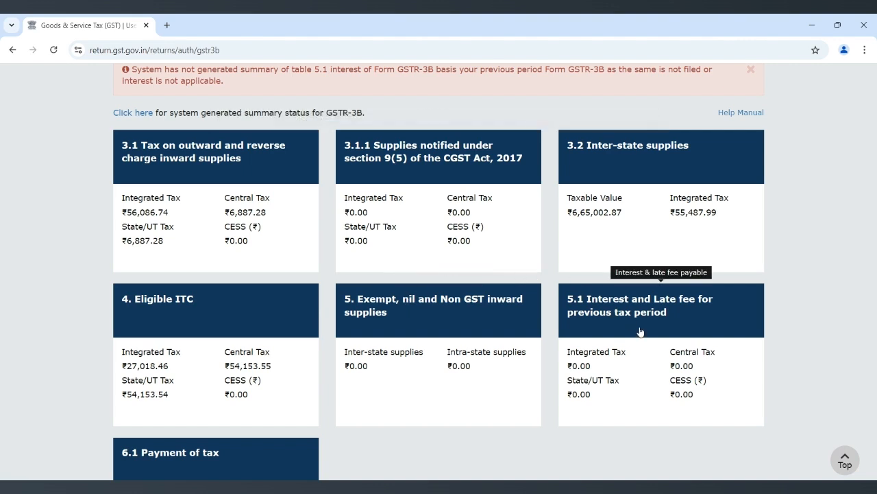
scroll(639, 332, down, 2)
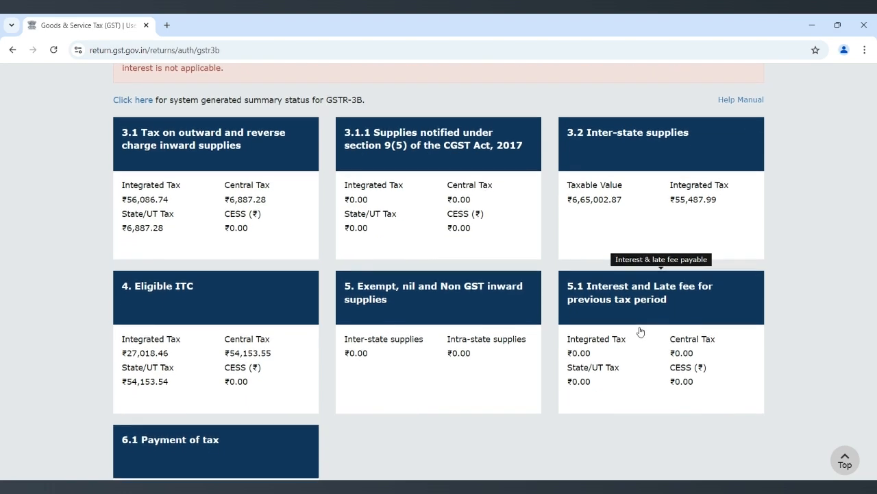
scroll(640, 331, down, 1)
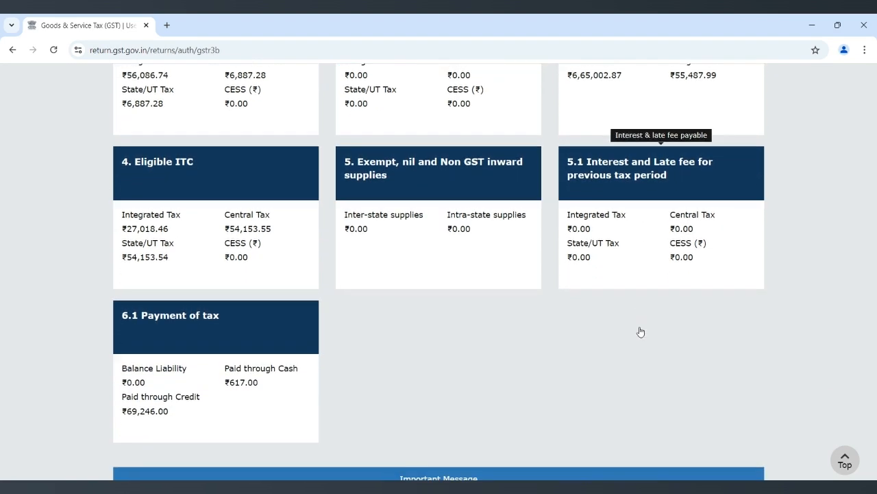
scroll(640, 332, down, 2)
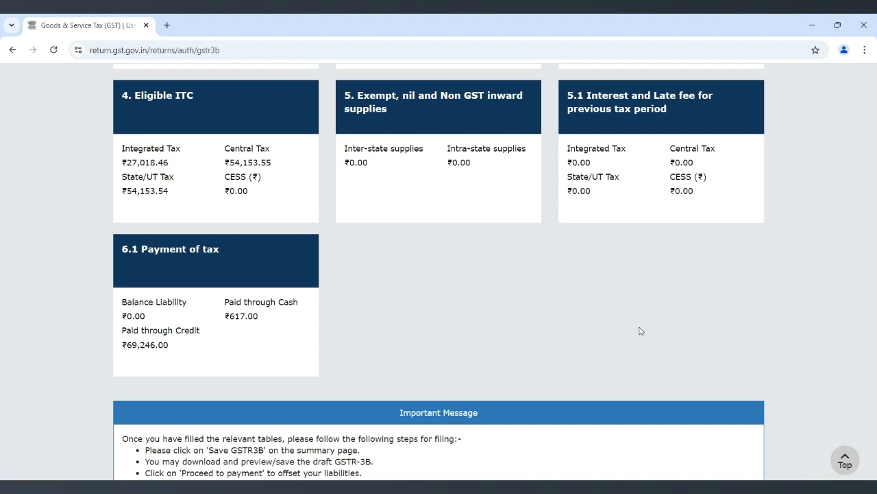
scroll(639, 330, down, 1)
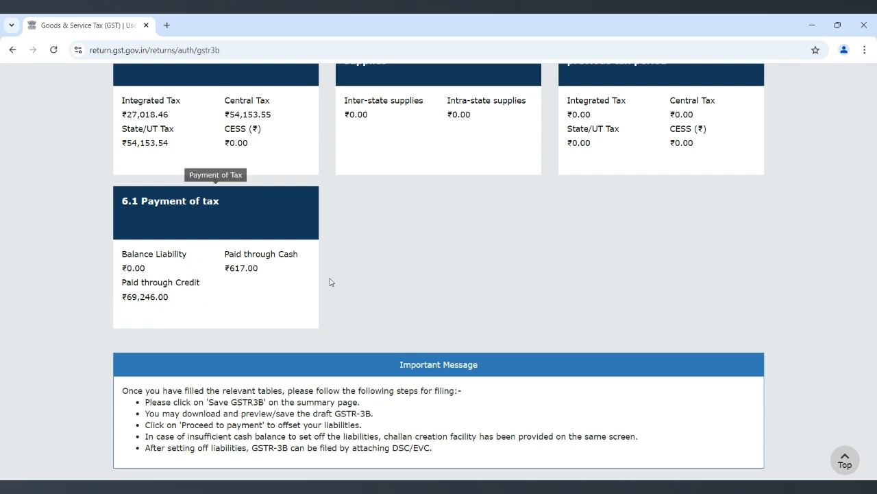
scroll(373, 280, up, 3)
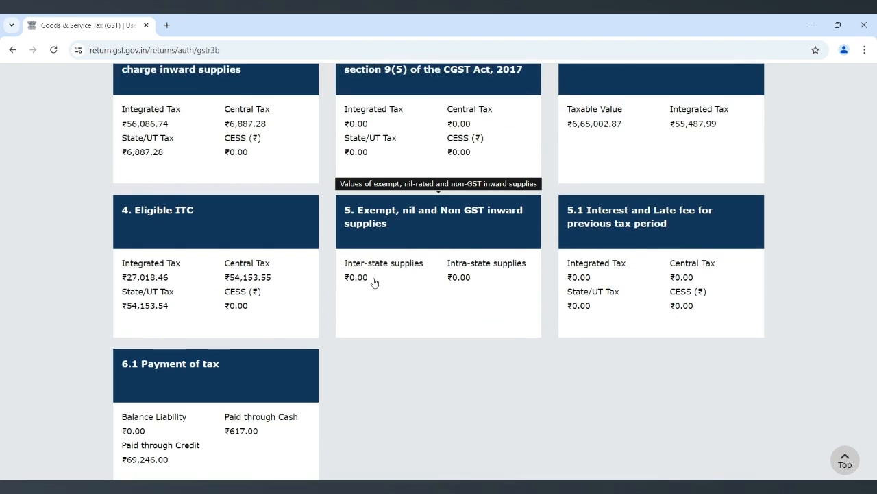
scroll(376, 296, up, 1)
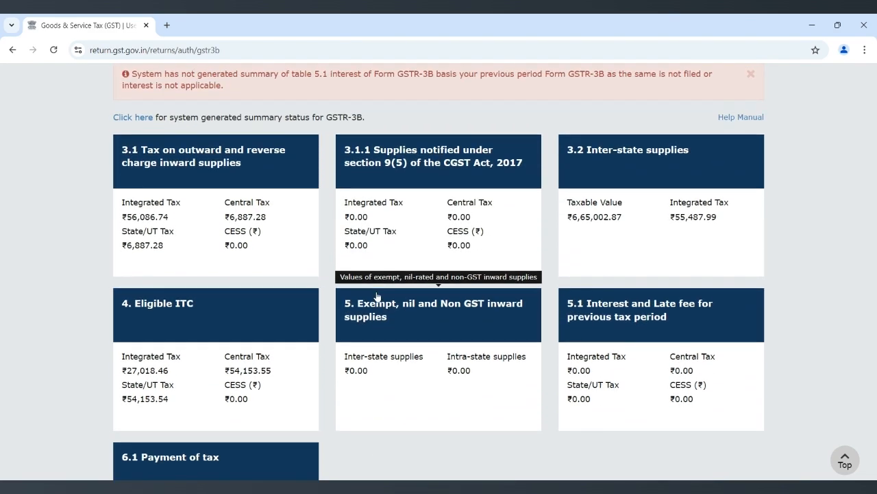
Open table 3.1 on outward and reverse charge inward supplies and acknowledge the IGST refund guidelines
click(240, 180)
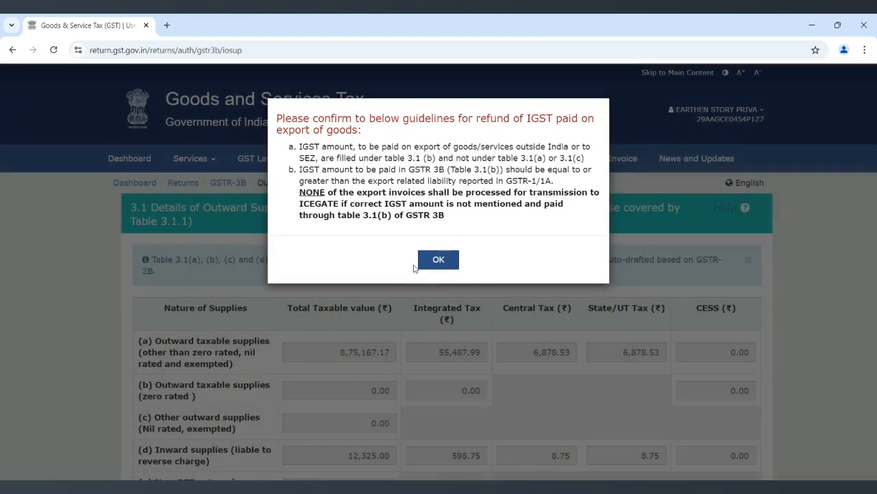
click(433, 263)
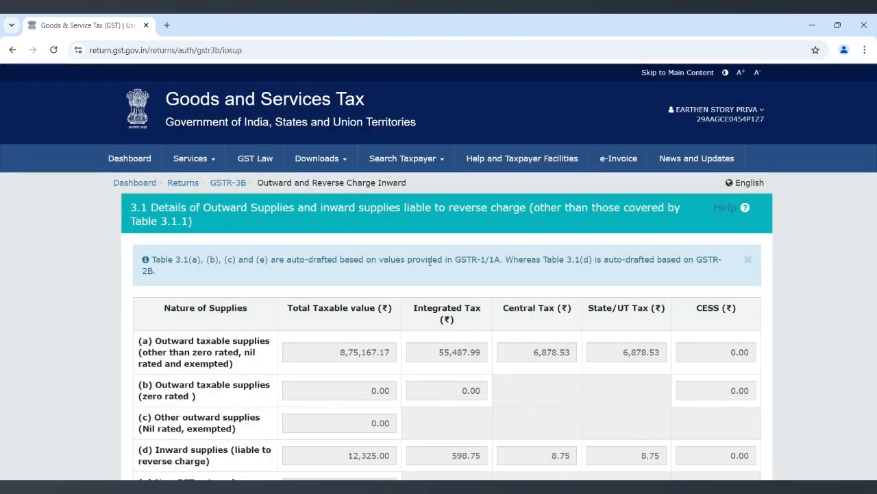
scroll(410, 330, down, 1)
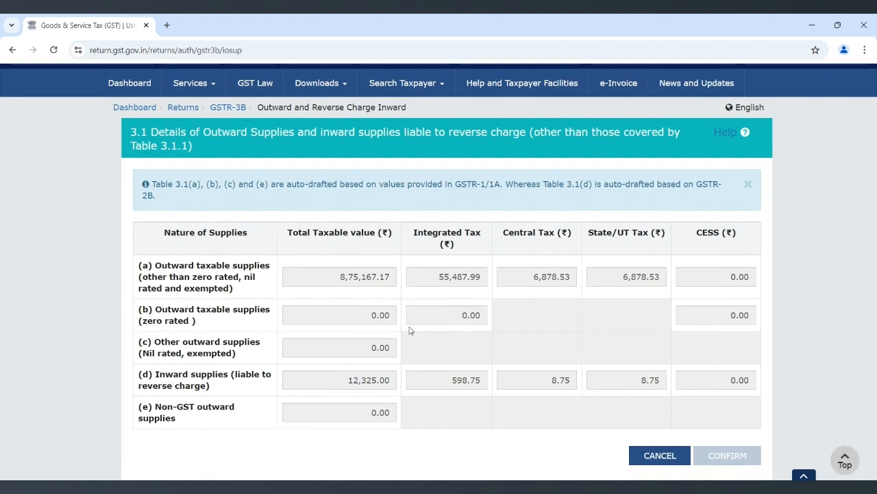
scroll(410, 331, down, 1)
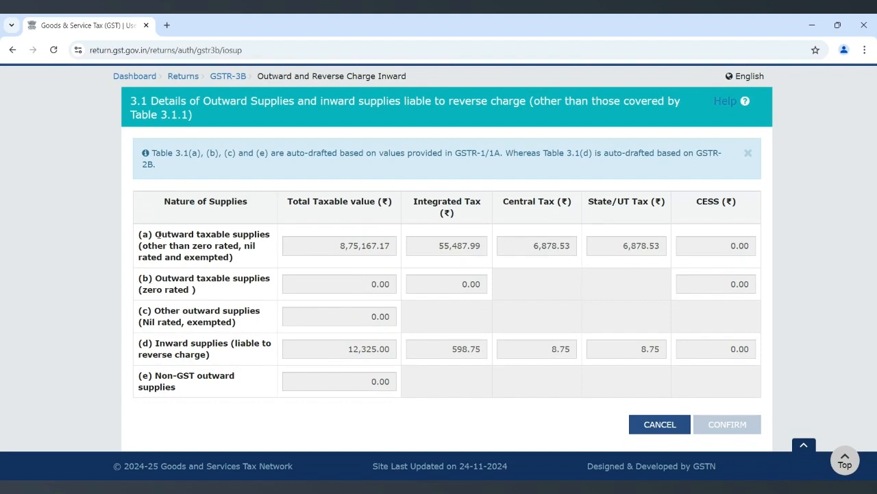
Examine the table 3.1 rows from outward taxable supplies through reverse charge inward supplies, and return to the GSTR-3B overview
drag(234, 261, 140, 246)
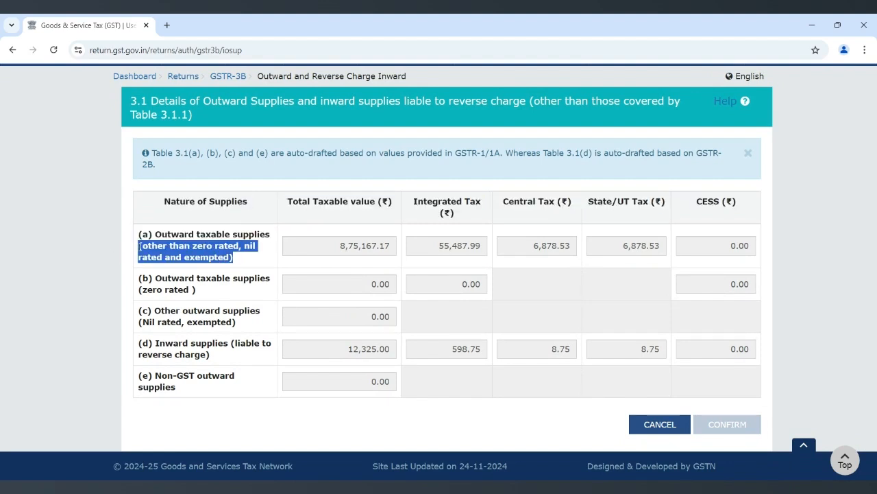
click(326, 250)
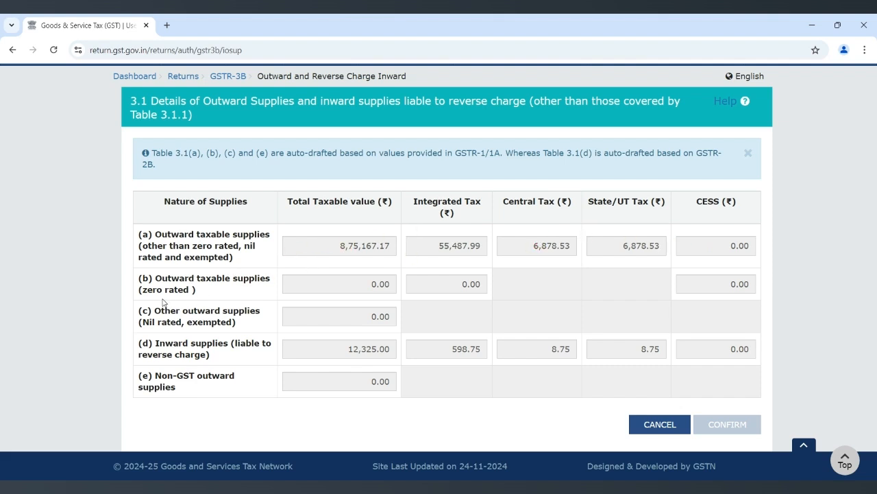
drag(155, 278, 217, 292)
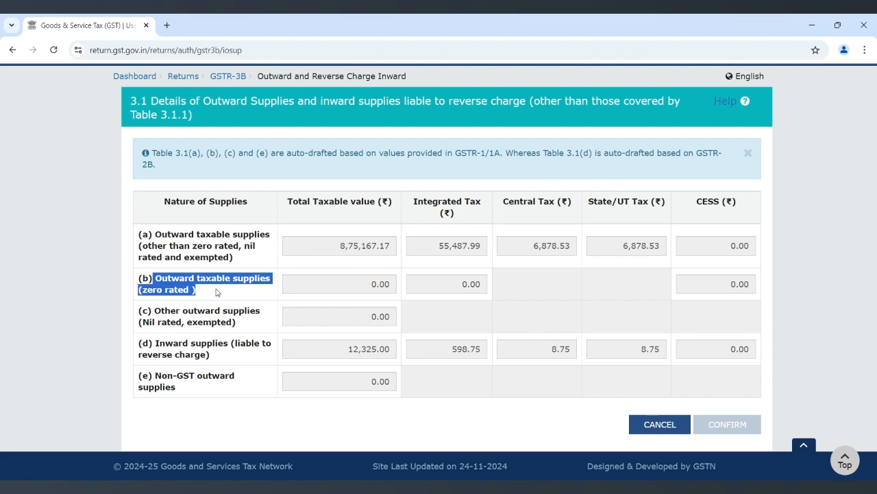
click(355, 277)
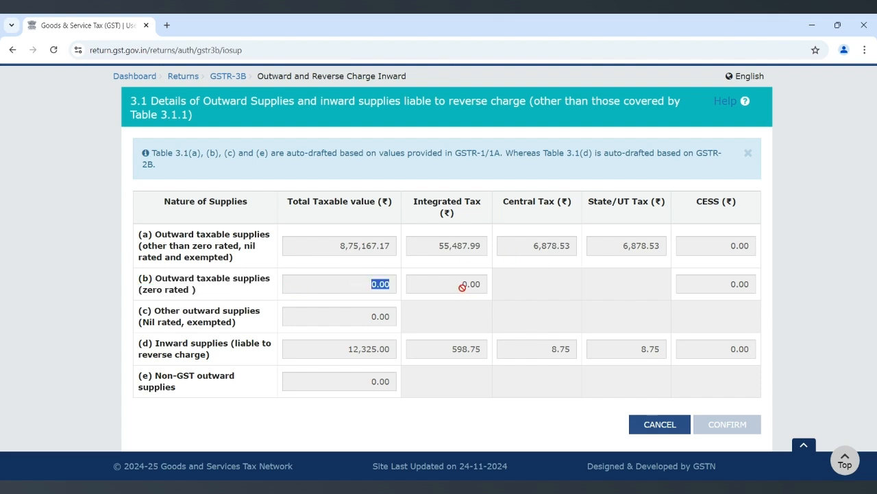
click(363, 288)
drag(154, 311, 245, 324)
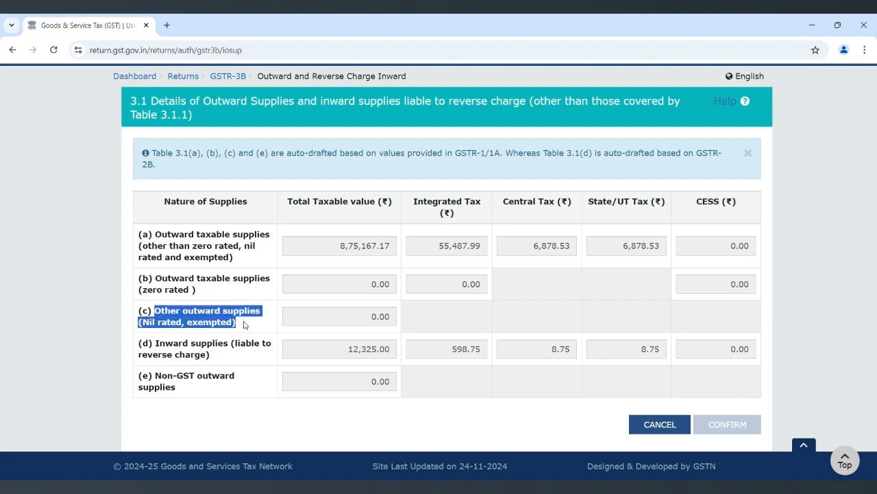
click(355, 332)
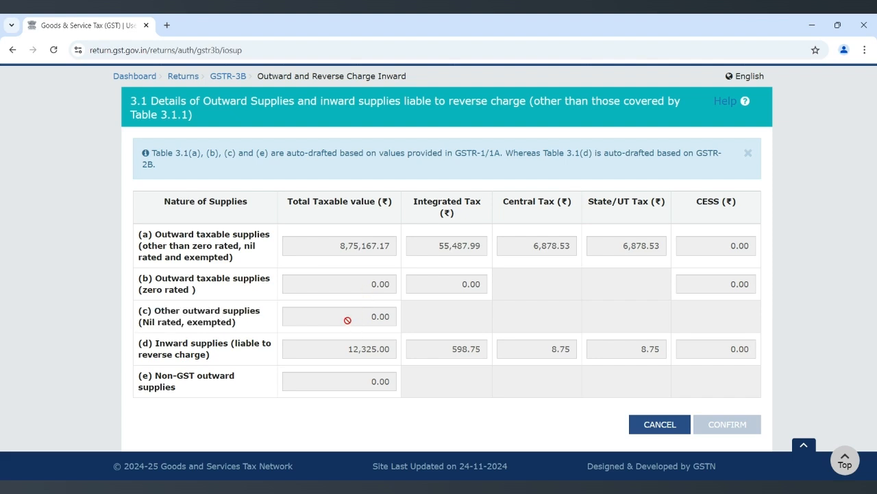
drag(148, 347, 212, 361)
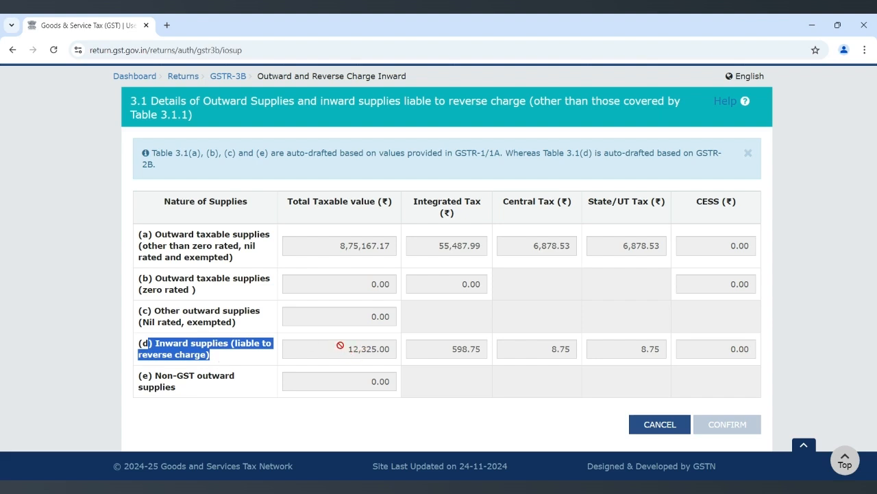
scroll(270, 379, up, 2)
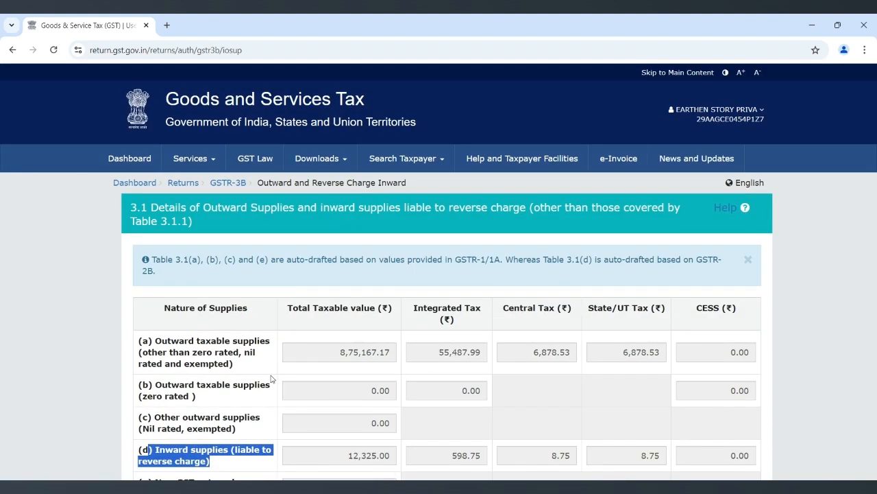
scroll(271, 378, down, 2)
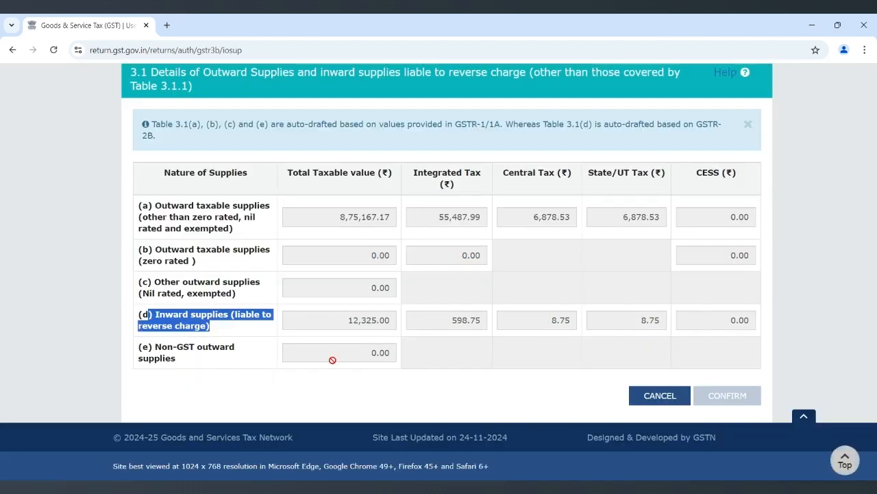
click(674, 395)
Reopen table 3.1.1, examine its note on auto-drafting from GSTR-1/1A, and return to the GSTR-3B overview
scroll(484, 335, down, 2)
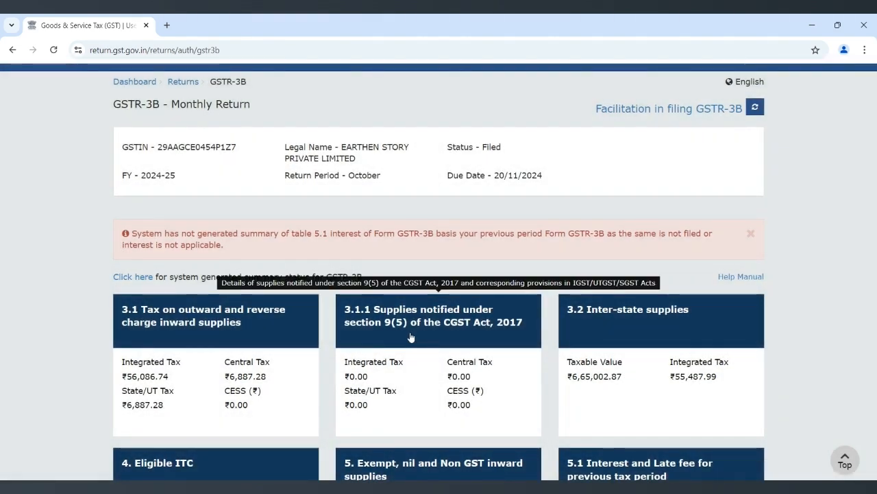
scroll(412, 336, down, 1)
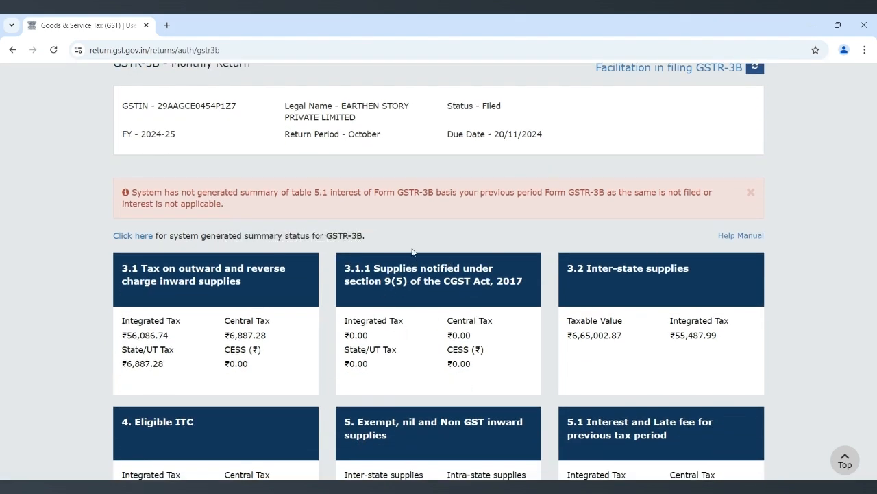
click(458, 282)
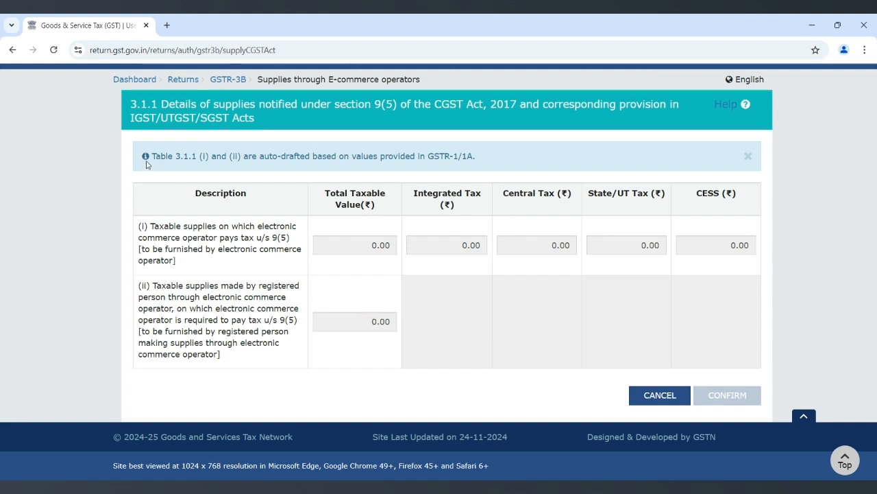
drag(147, 163, 411, 184)
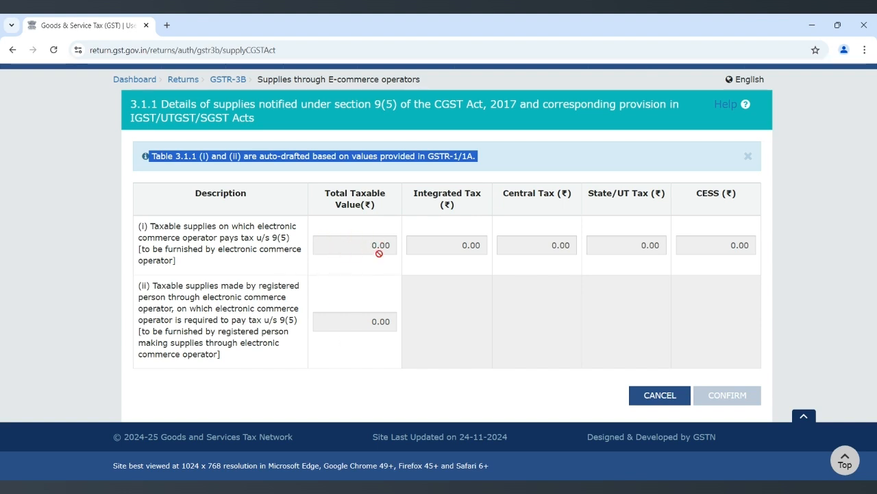
scroll(430, 287, up, 3)
scroll(430, 286, down, 3)
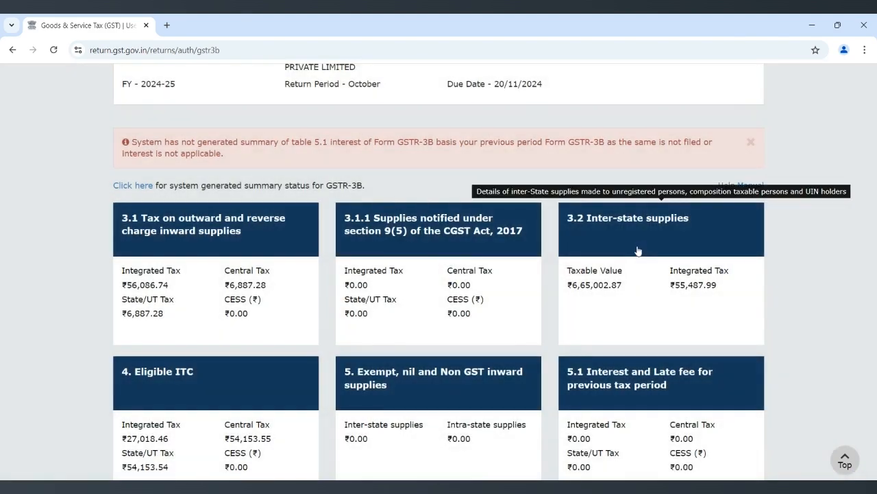
Open table 3.2 on inter-state supplies and view the supplies made to unregistered persons
click(637, 245)
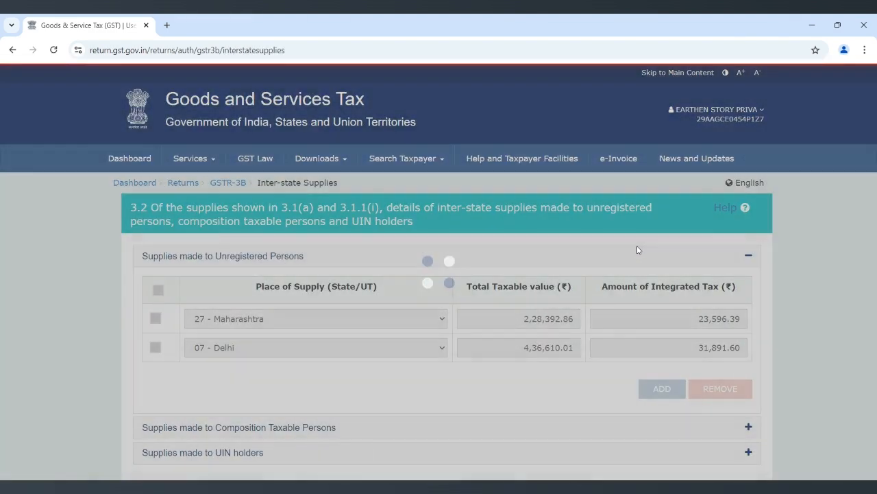
scroll(444, 345, down, 2)
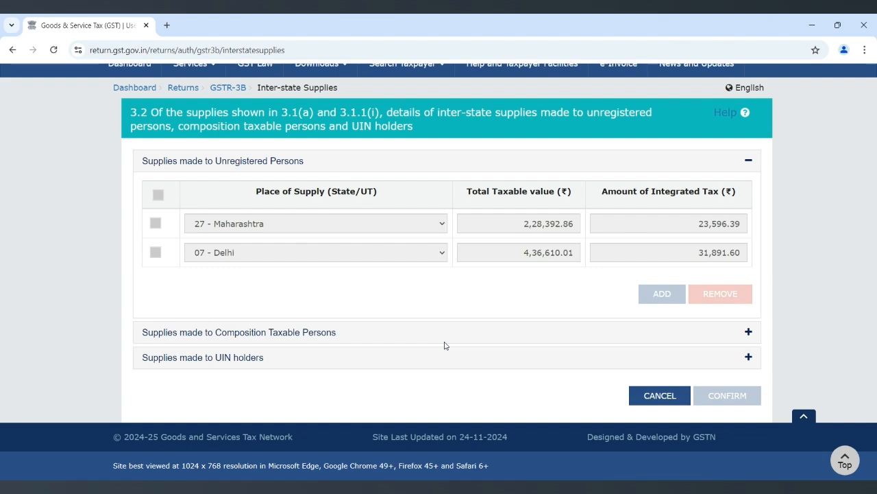
View the table 3.2 supplies made to composition taxable persons and to UIN holders, and return to the GSTR-3B overview
scroll(446, 344, up, 1)
scroll(468, 292, down, 1)
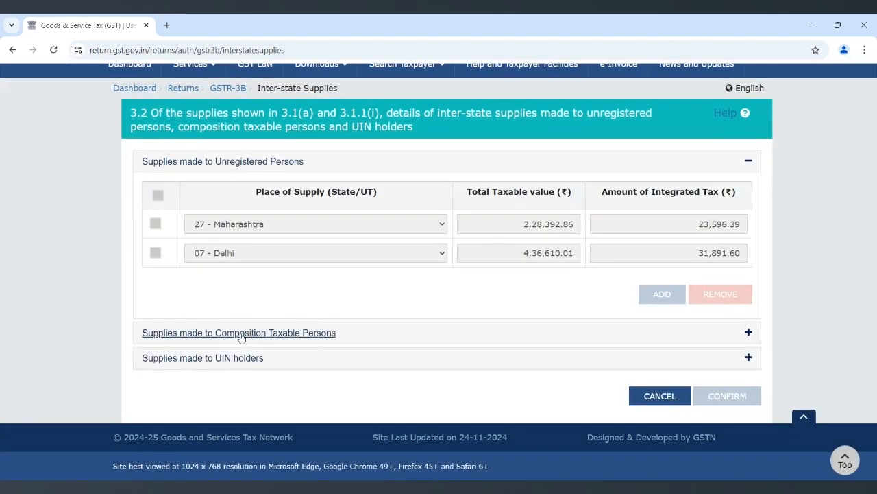
click(277, 333)
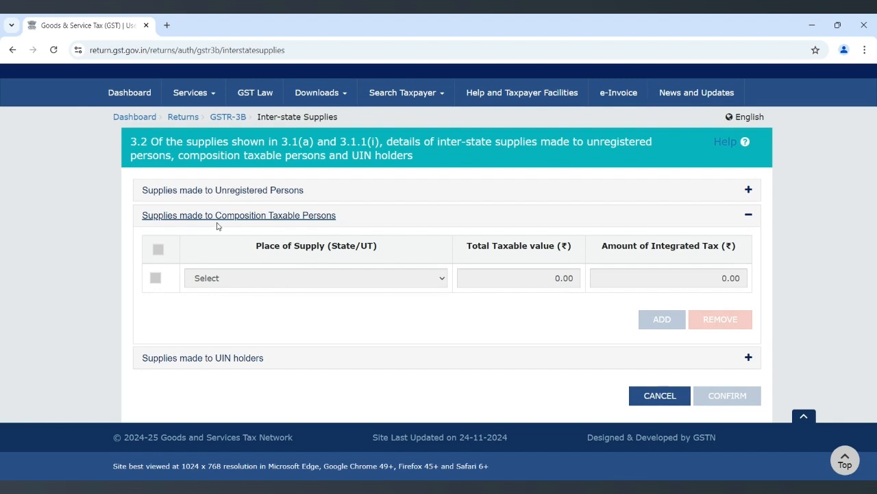
click(230, 358)
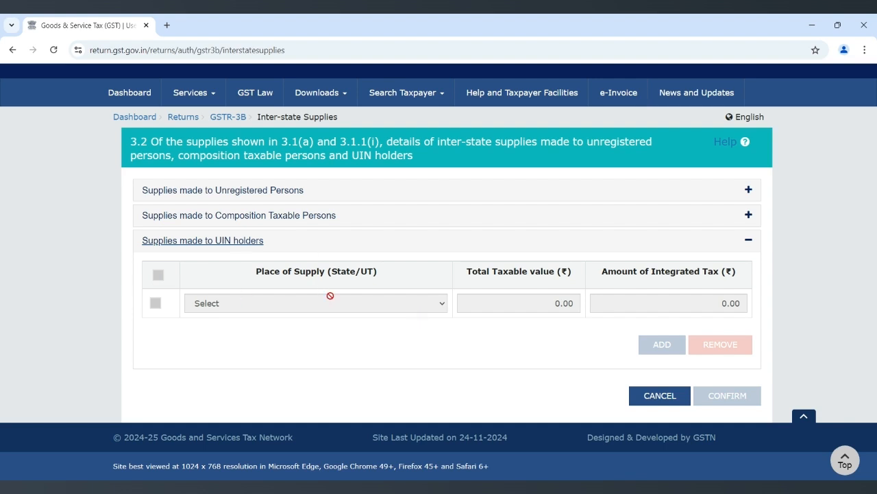
click(662, 396)
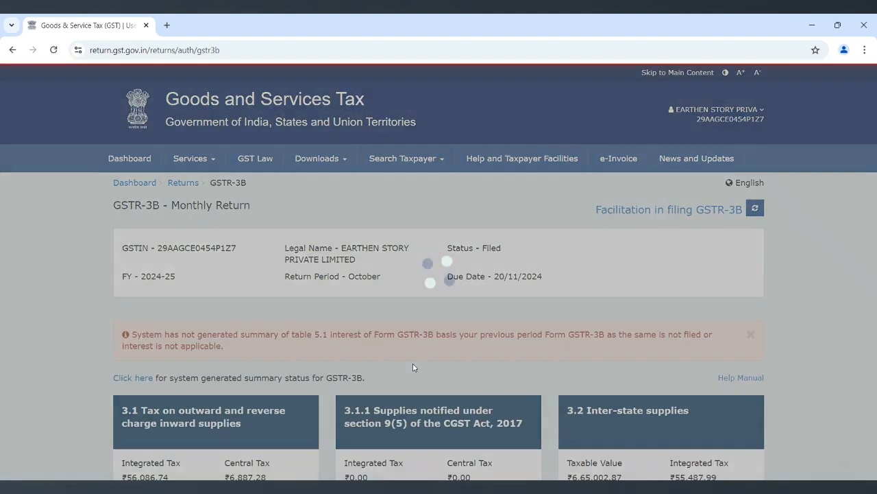
Open table 4 on eligible ITC and examine the import of goods and import of services rows under ITC Available
scroll(412, 364, down, 10)
click(198, 196)
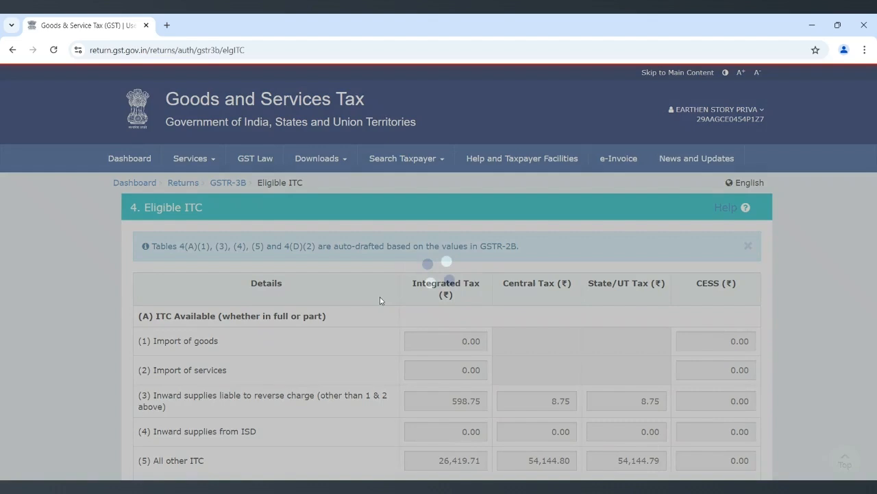
scroll(380, 301, down, 3)
scroll(382, 300, up, 1)
drag(153, 172, 219, 186)
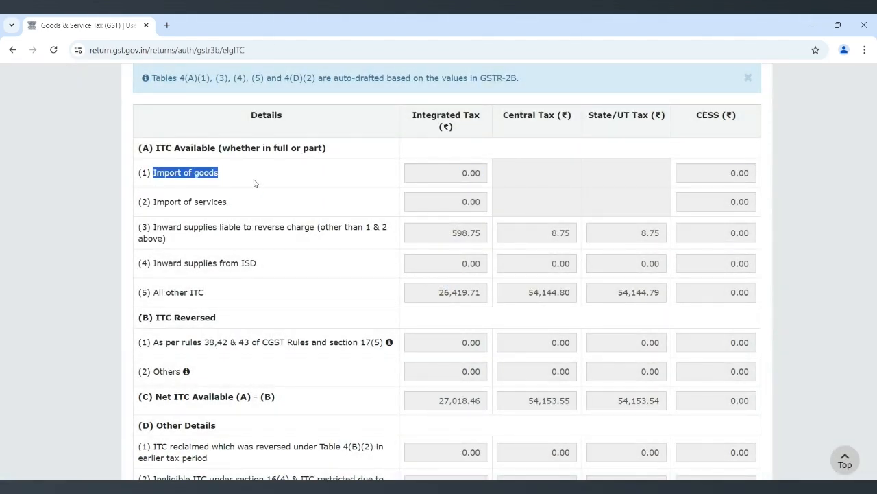
click(444, 178)
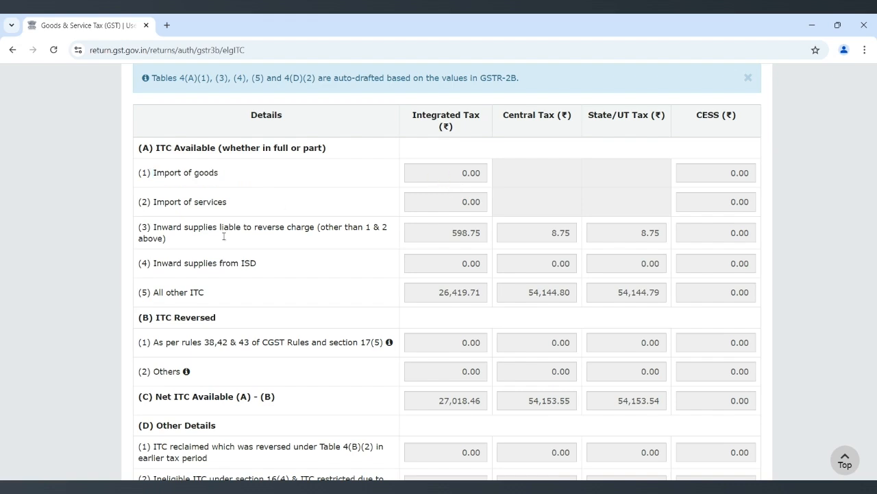
double_click(196, 203)
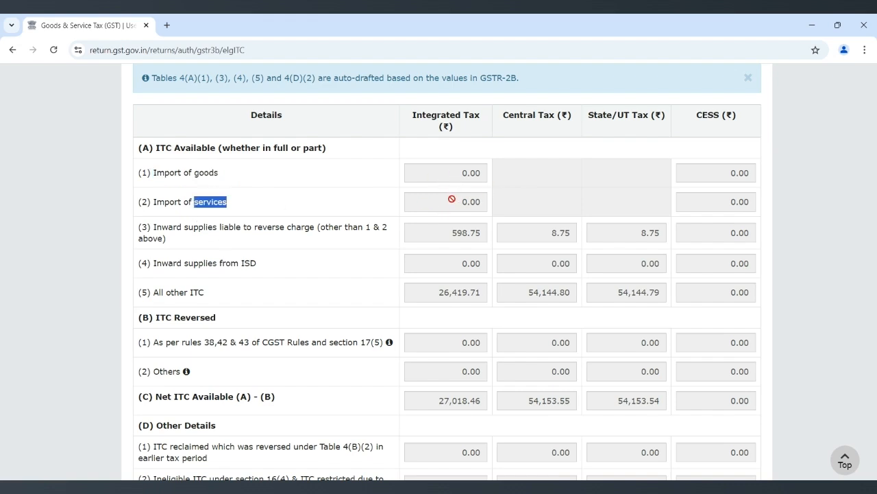
Examine the ITC Available rows for reverse charge inward supplies, inward supplies from ISD and all other ITC
click(152, 229)
drag(153, 229, 187, 248)
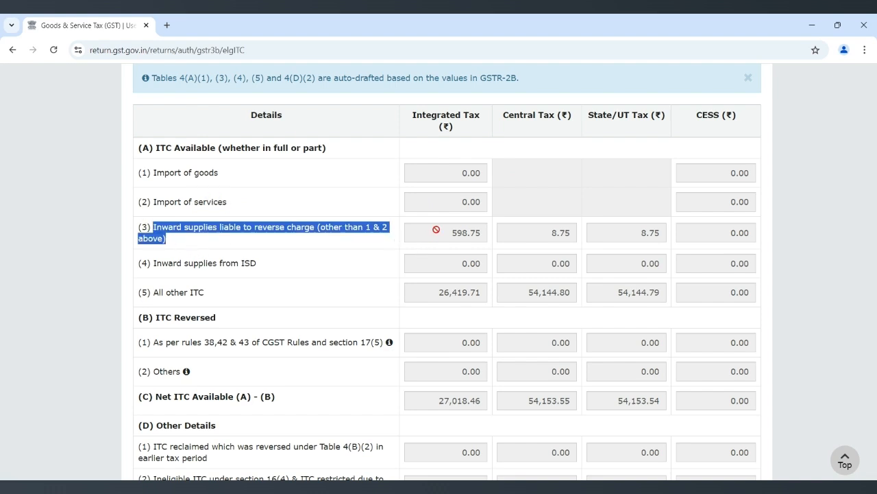
click(446, 231)
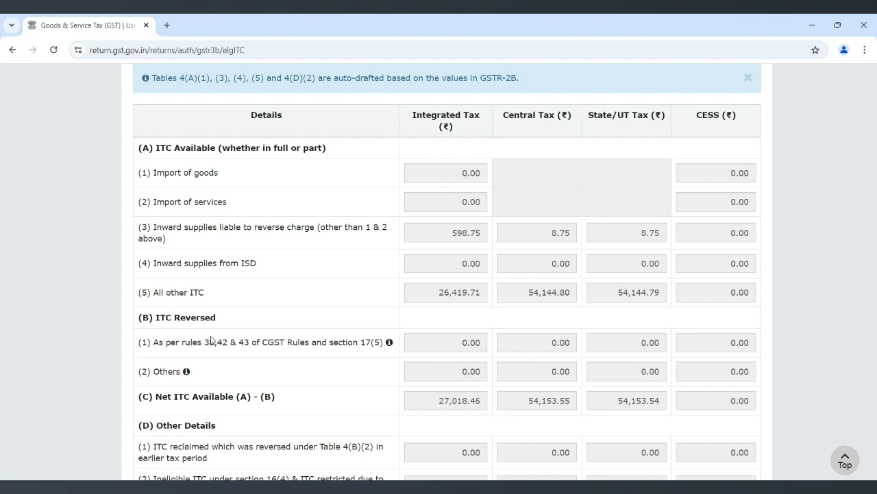
drag(151, 264, 277, 267)
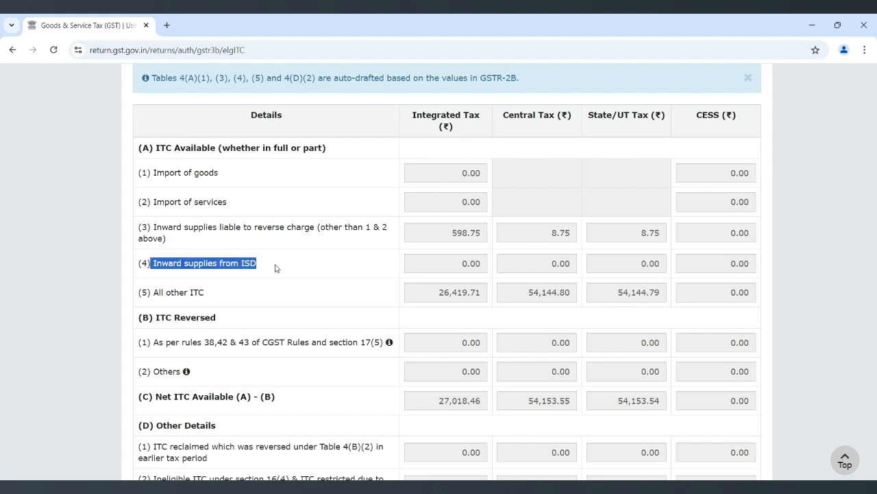
drag(156, 267, 269, 270)
click(337, 278)
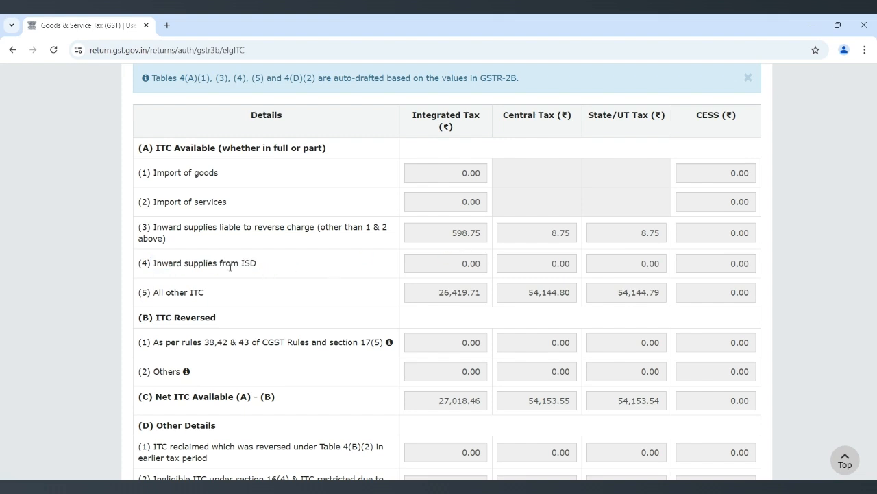
triple_click(158, 293)
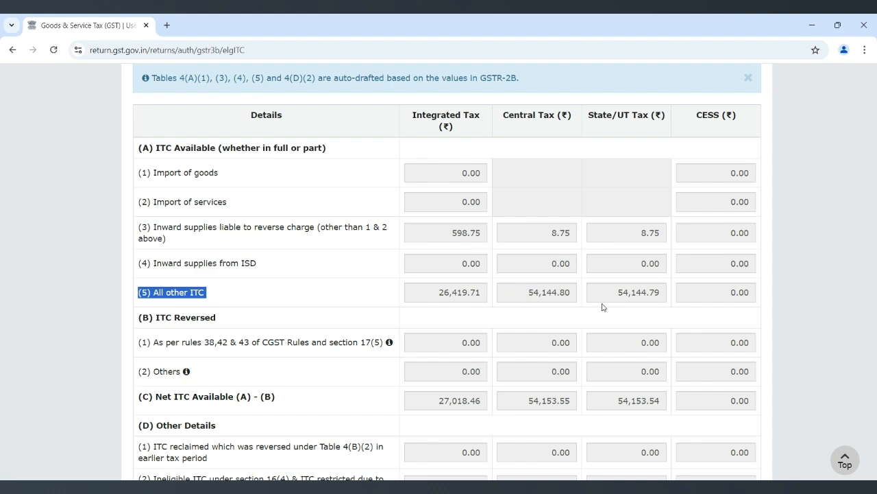
Examine the ITC Reversed section and compare it with the integrated tax amount under All other ITC
scroll(233, 386, down, 2)
triple_click(157, 217)
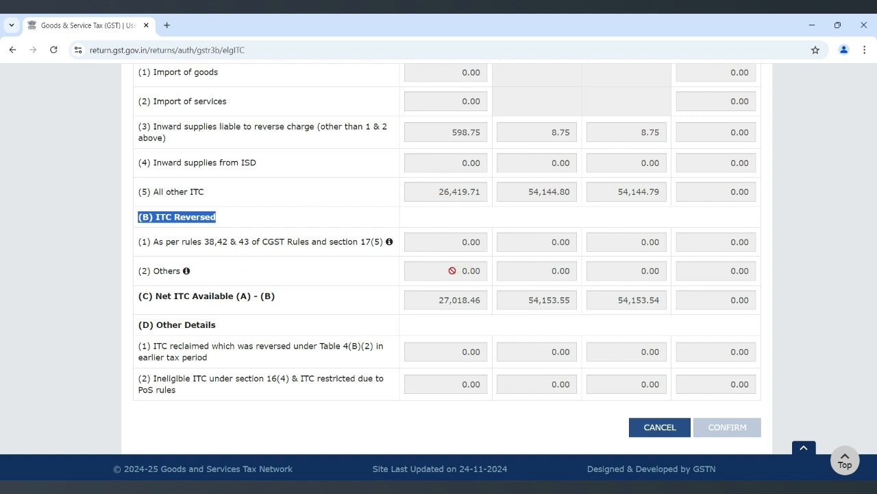
click(452, 271)
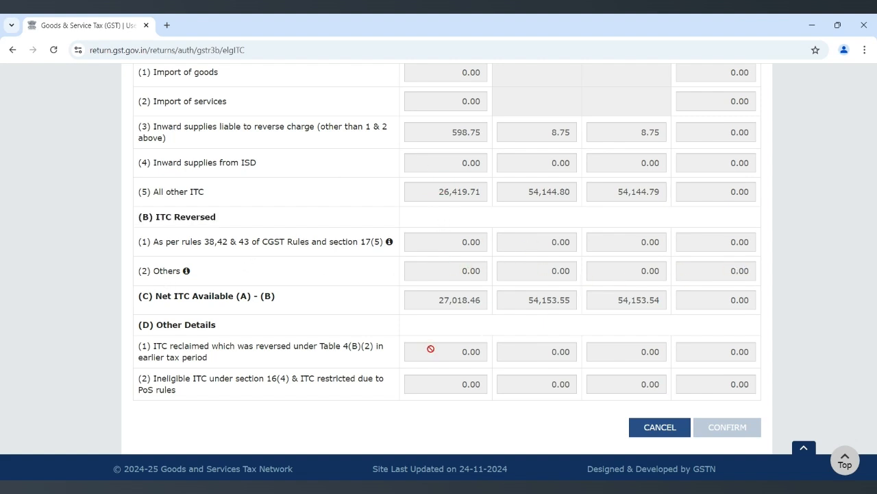
scroll(431, 349, down, 1)
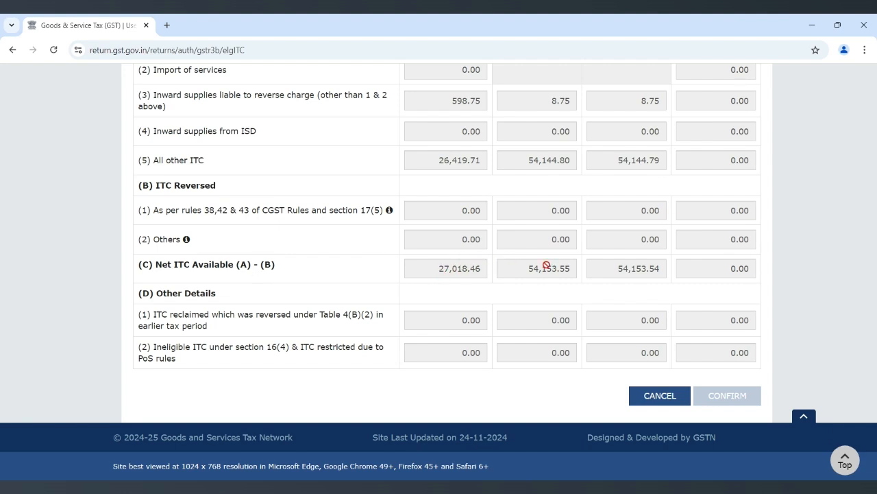
drag(439, 152, 483, 158)
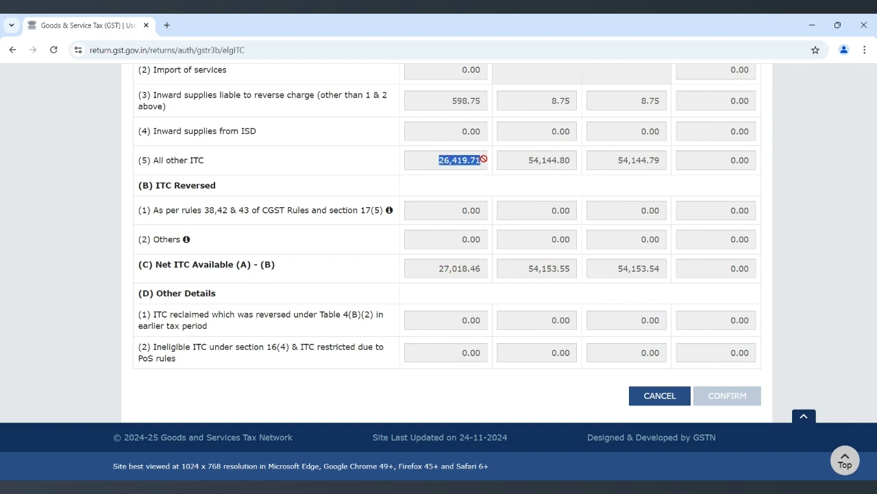
scroll(480, 158, up, 1)
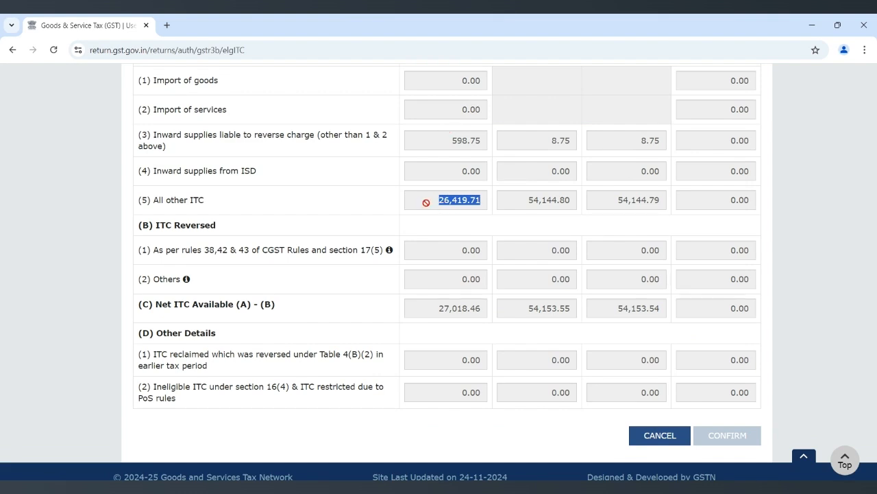
scroll(462, 244, down, 1)
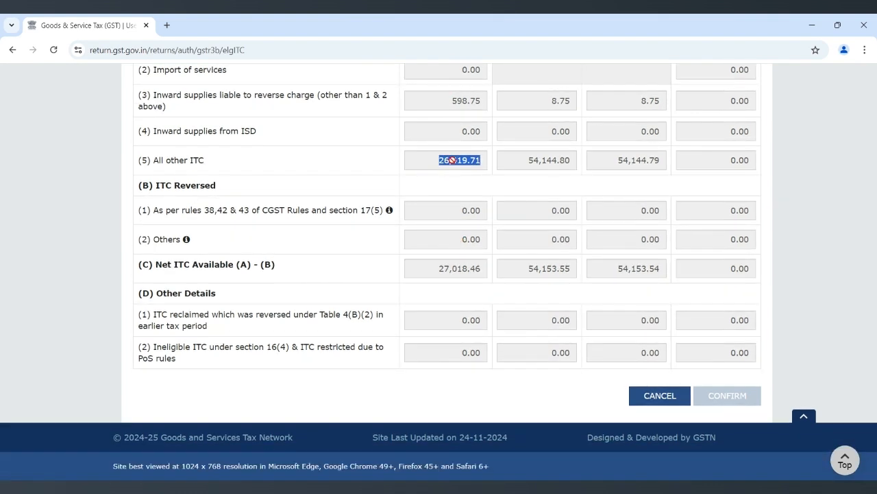
Examine the integrated tax fields for other ITC reversals and for Net ITC Available (A) - (B)
click(440, 241)
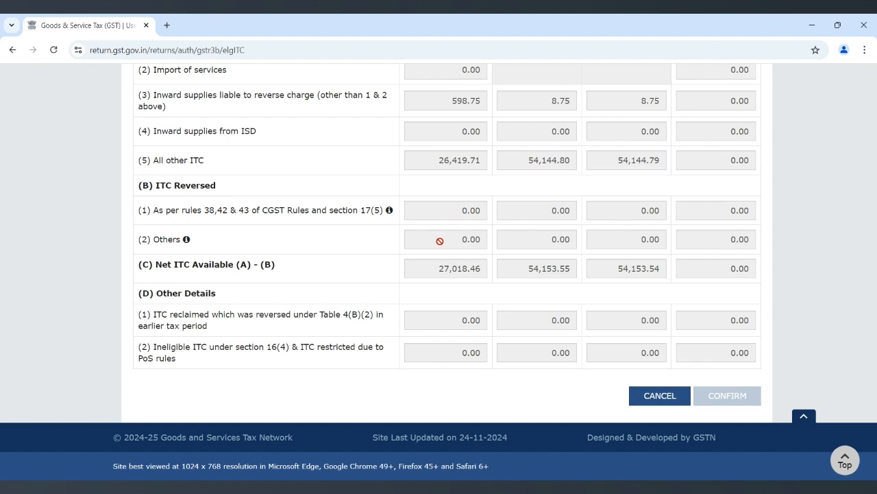
double_click(440, 241)
click(431, 243)
double_click(465, 244)
click(442, 238)
drag(443, 270, 482, 282)
click(327, 315)
Review the ITC Available rows again and highlight the "(2) Others" row under ITC Reversed
scroll(267, 344, up, 1)
scroll(244, 340, up, 1)
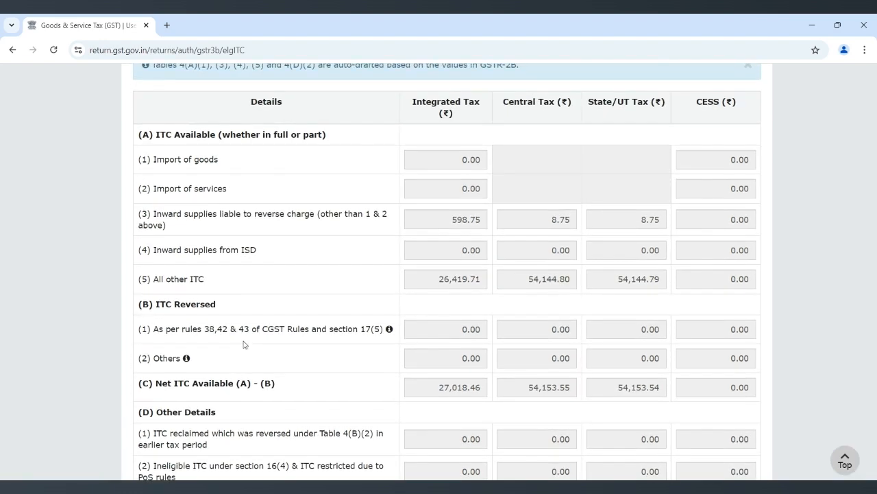
scroll(164, 351, up, 1)
drag(141, 396, 210, 400)
scroll(211, 400, down, 2)
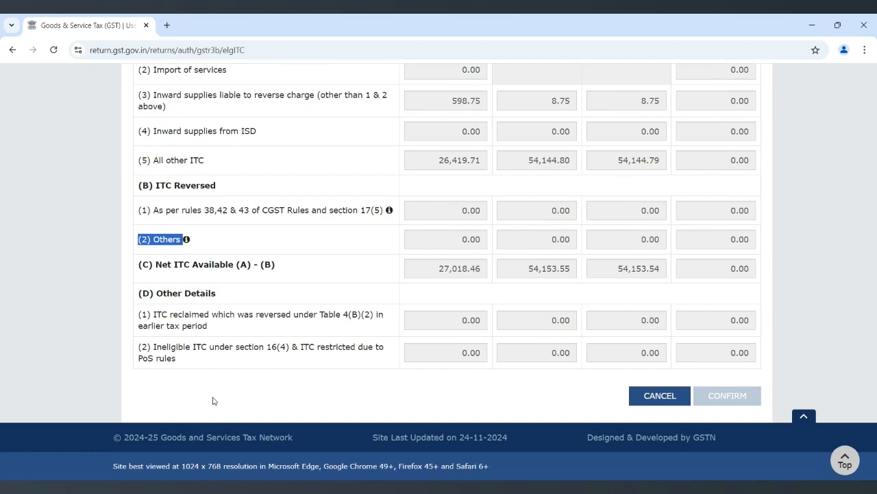
Examine the Other Details rows on reclaimed ITC and ineligible ITC under section 16(4), and return to the GSTR-3B overview
click(155, 310)
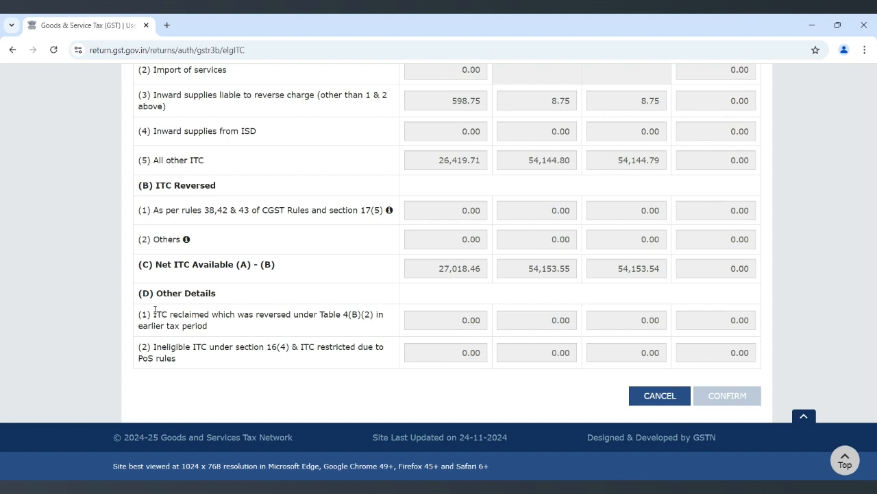
double_click(459, 318)
drag(150, 348, 216, 372)
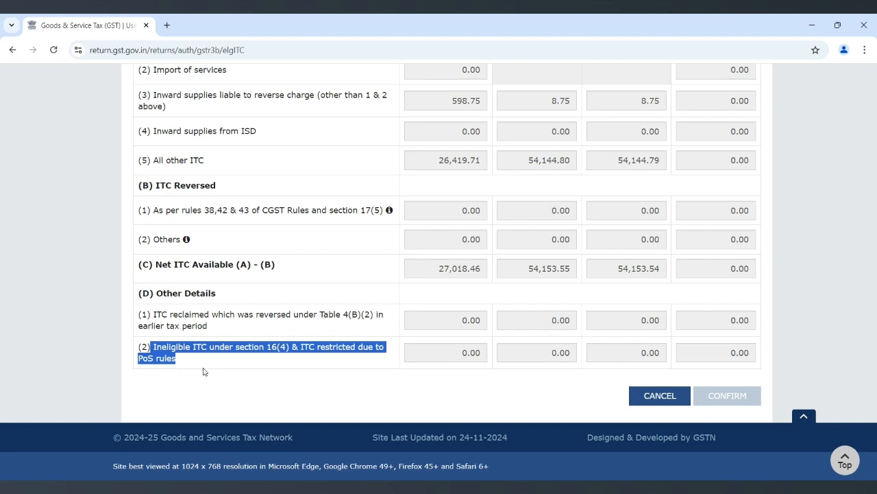
click(319, 371)
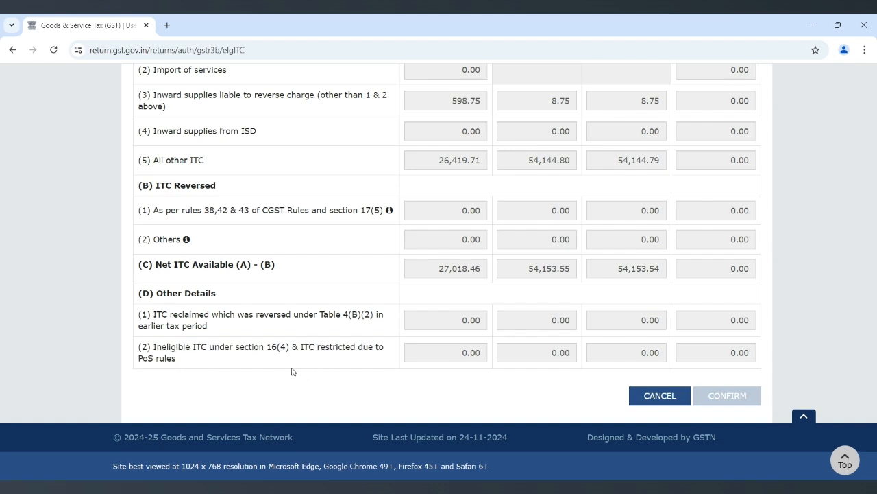
drag(456, 353, 571, 336)
click(656, 404)
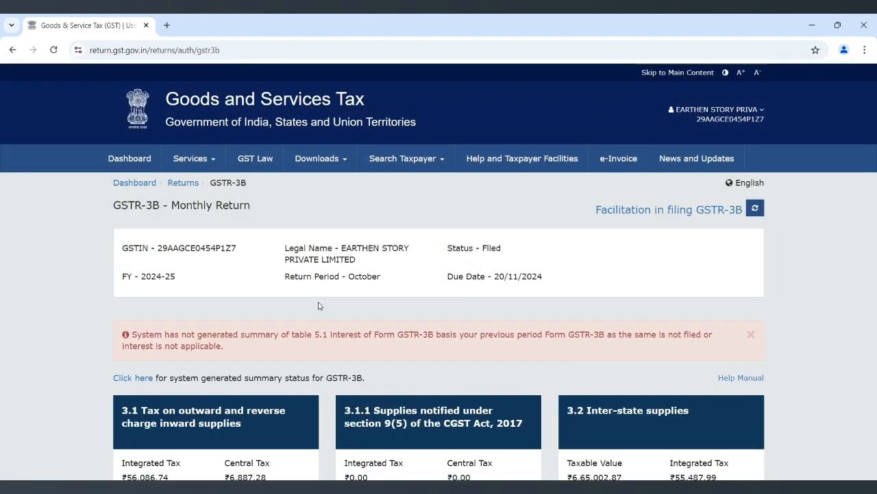
Open table 5 on exempt, nil-rated and non-GST inward supplies, view its rows, and return to the GSTR-3B overview
scroll(318, 306, down, 6)
scroll(319, 306, up, 3)
scroll(319, 306, down, 3)
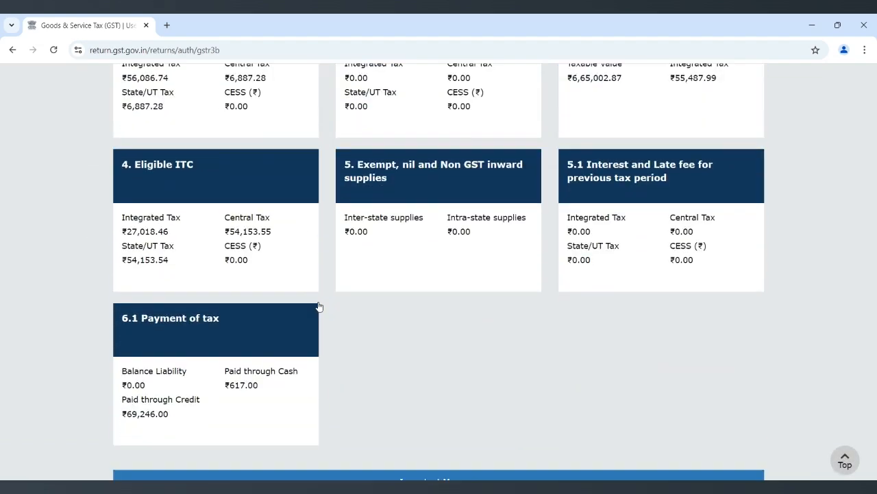
click(418, 196)
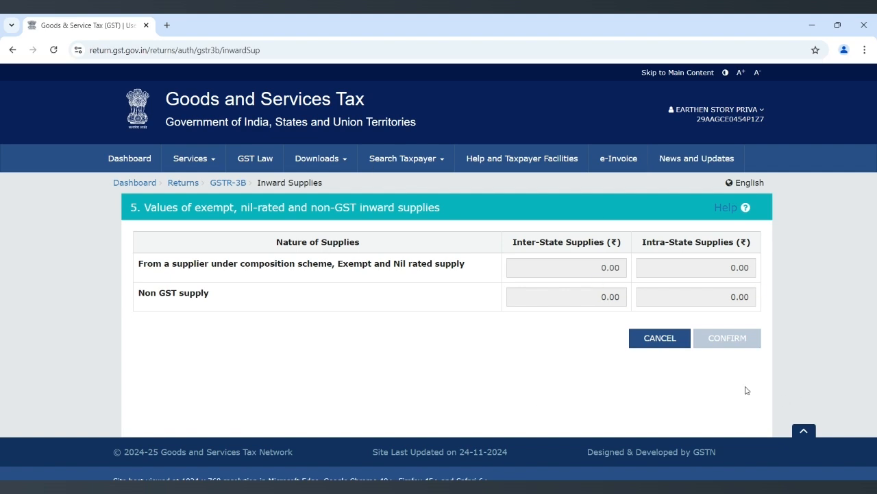
click(656, 337)
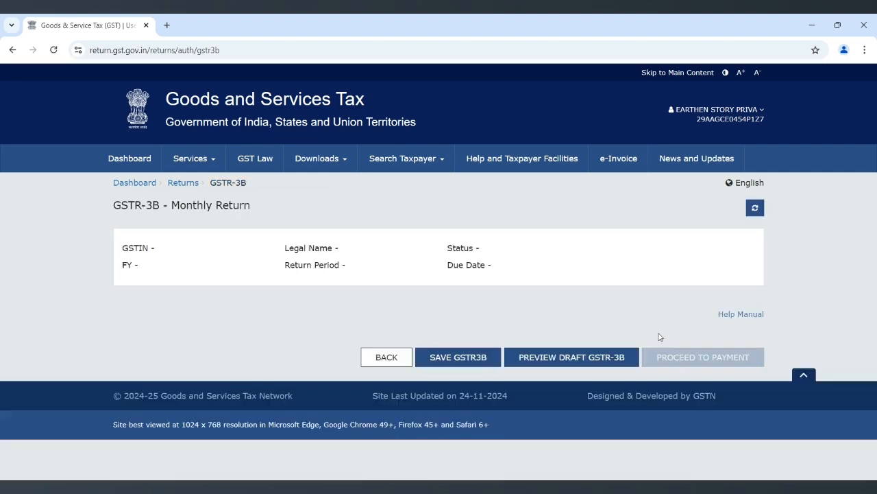
Open table 5.1 on interest and late fee for the previous tax period, view it, and return to the GSTR-3B overview
scroll(539, 375, down, 7)
scroll(505, 327, up, 3)
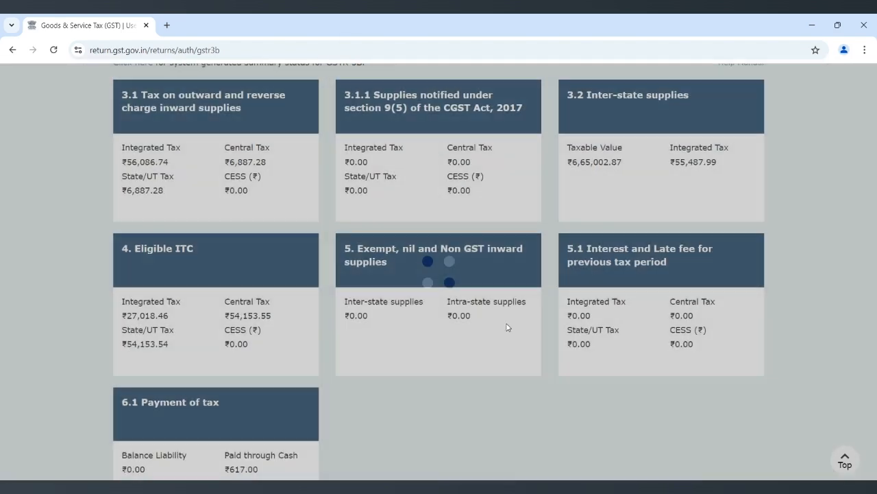
click(669, 256)
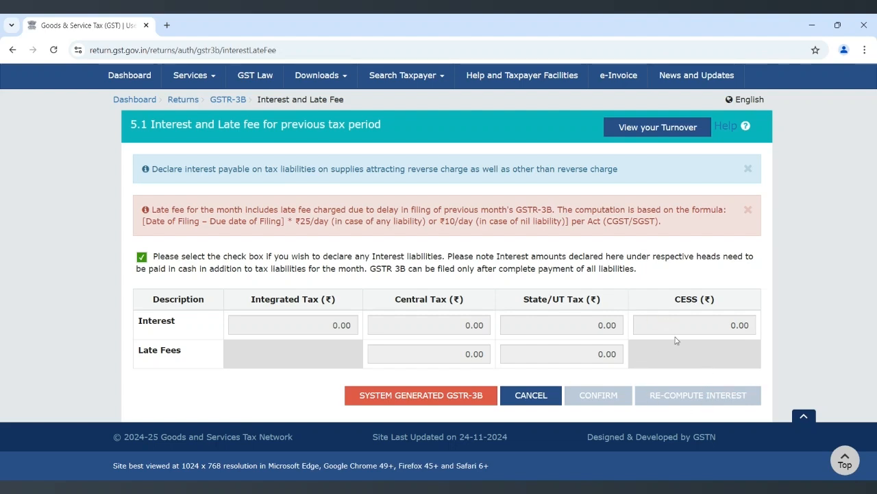
click(523, 396)
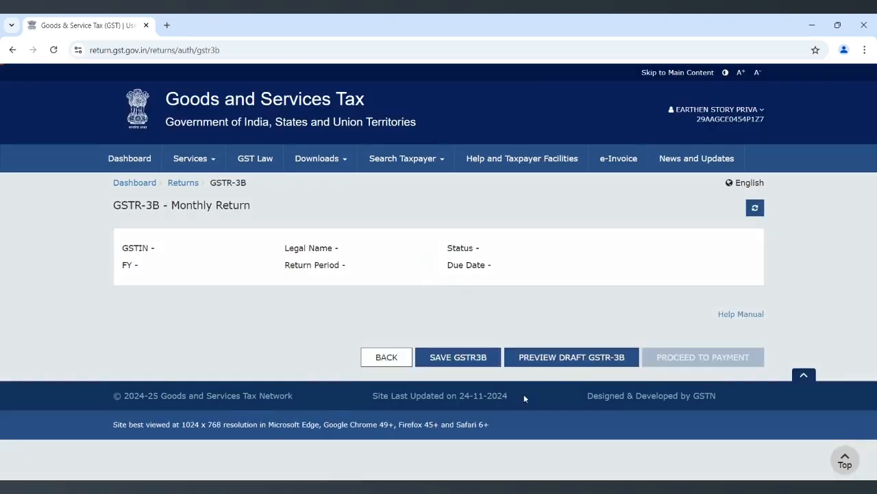
Open table 6.1 on payment of tax, look through its sections and highlight the Cash Ledger Balance heading
scroll(437, 384, down, 1)
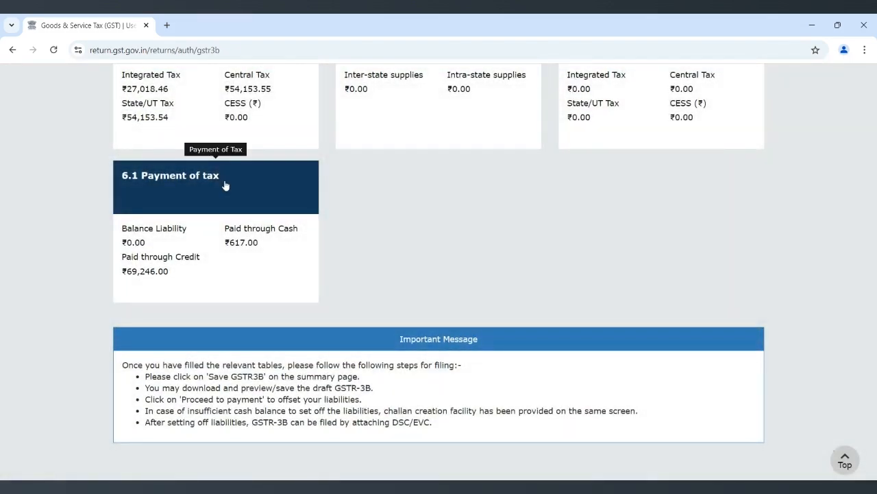
click(225, 185)
scroll(344, 238, down, 5)
scroll(345, 242, up, 5)
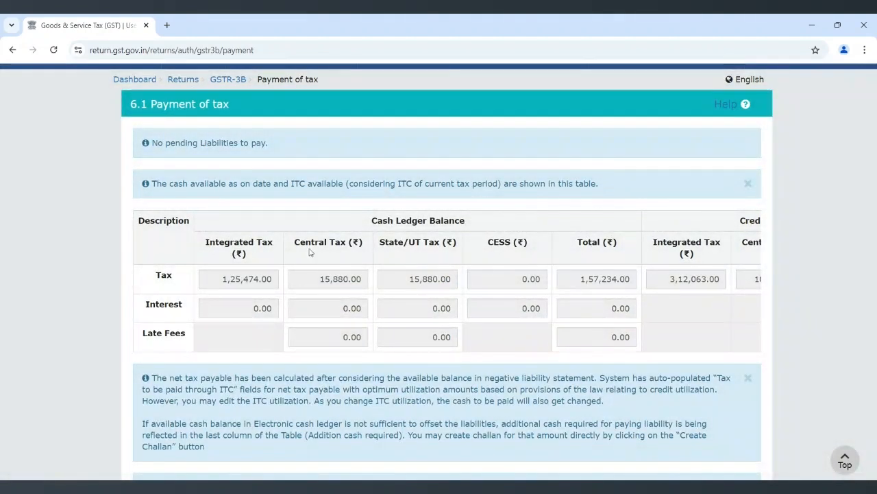
drag(372, 217, 467, 216)
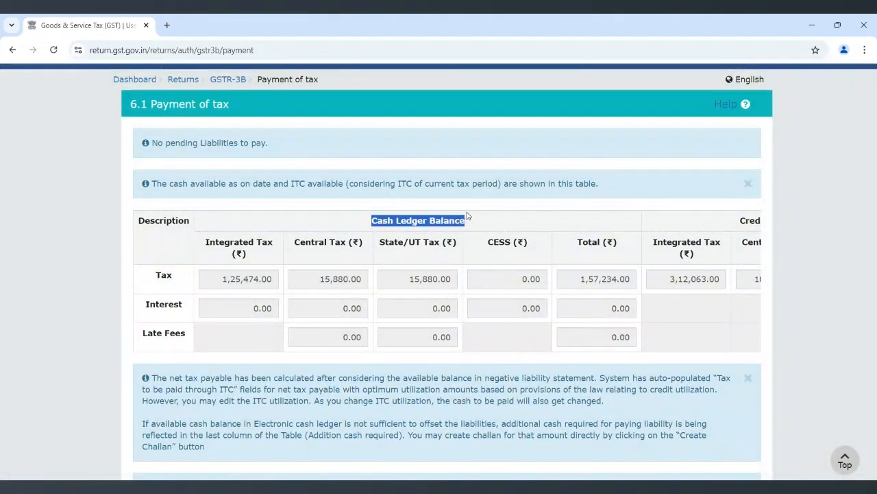
Examine the Credit Ledger Balance section, highlight its heading, and compare it with the Cash Ledger Balance section
click(576, 204)
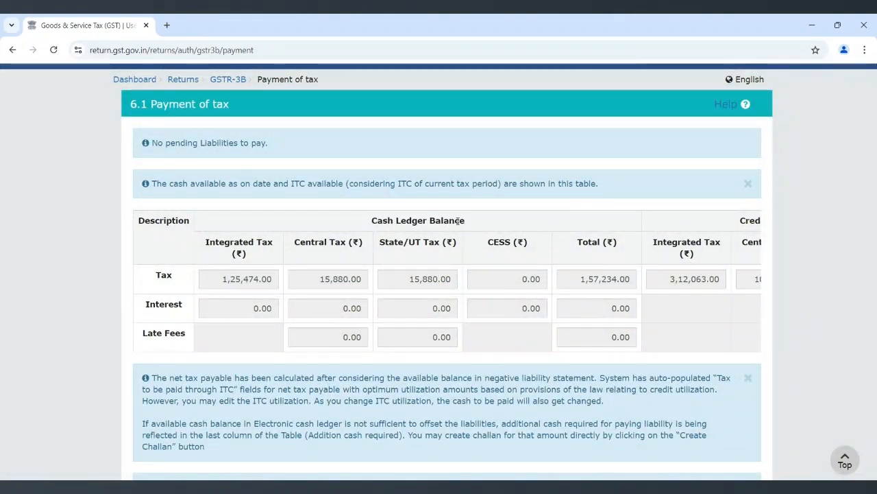
scroll(469, 222, right, 5)
drag(429, 221, 713, 225)
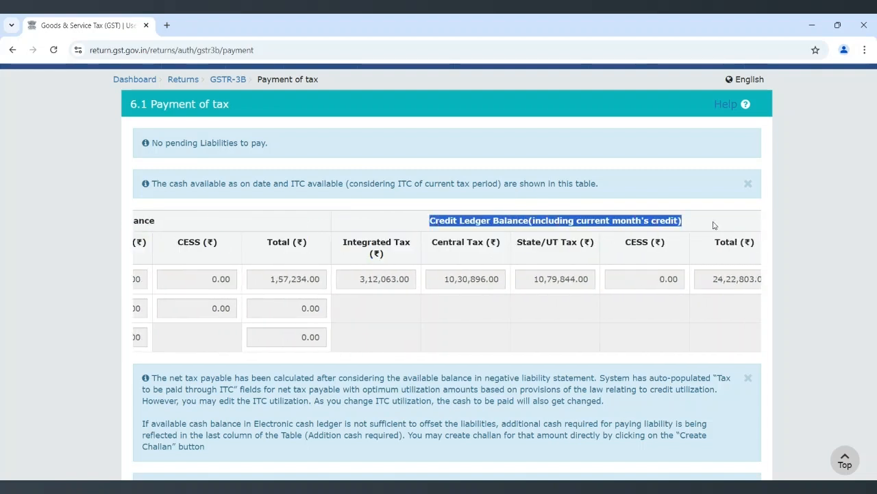
click(593, 313)
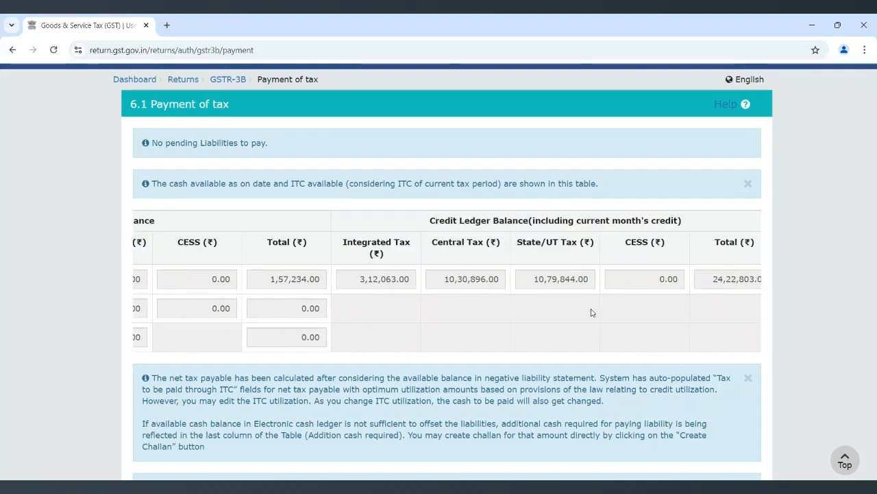
scroll(592, 313, right, 1)
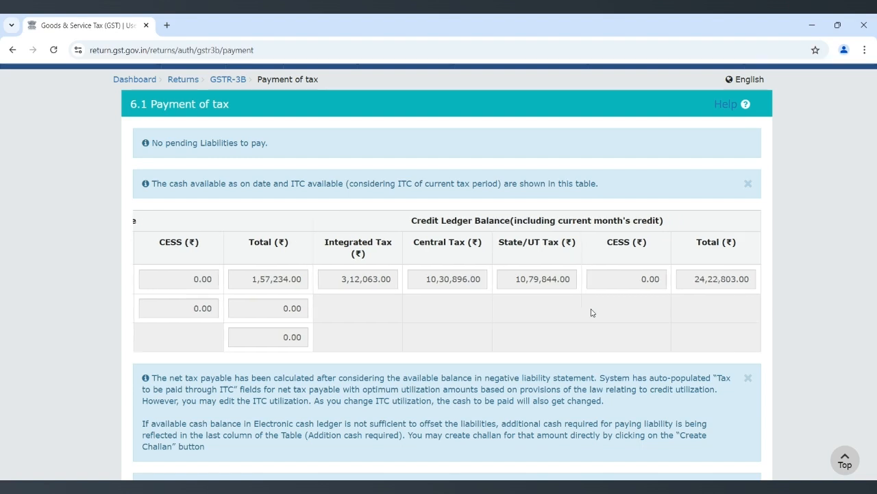
drag(402, 221, 662, 217)
scroll(433, 302, left, 5)
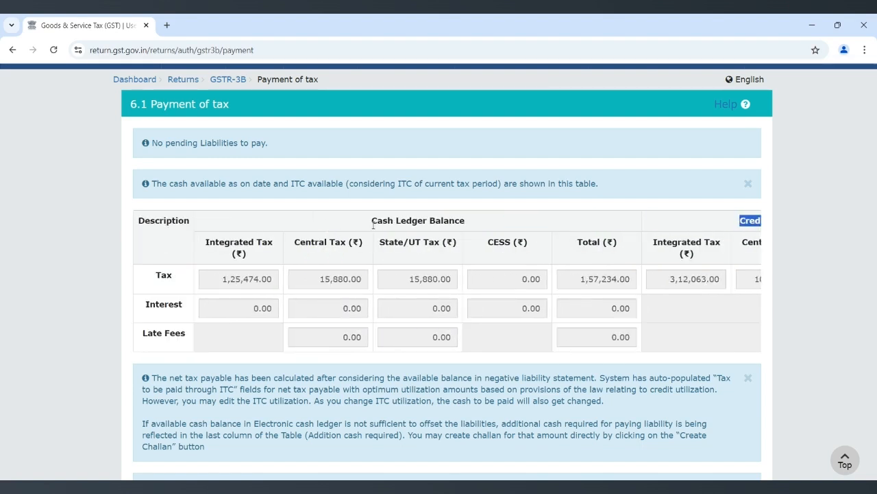
scroll(435, 261, right, 5)
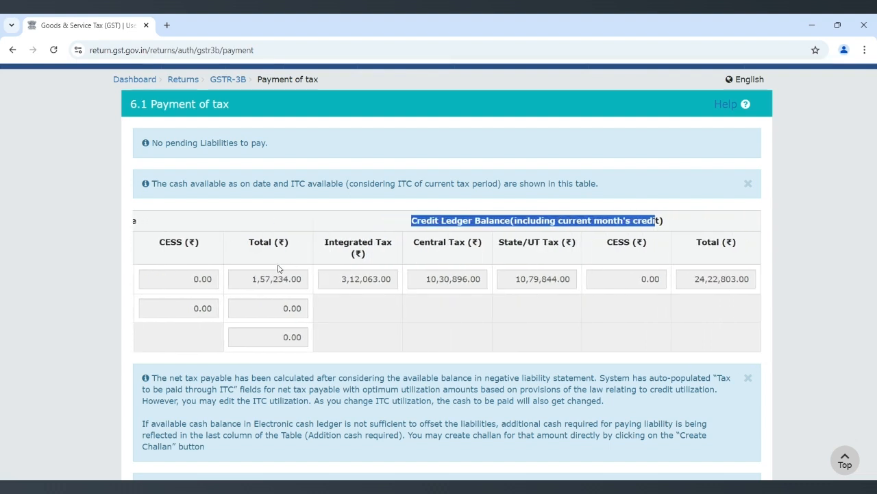
Examine the tax amounts in the Credit Ledger Balance and select the integrated tax amount in the Cash Ledger Balance
drag(340, 280, 573, 286)
click(516, 336)
scroll(516, 336, left, 5)
click(215, 282)
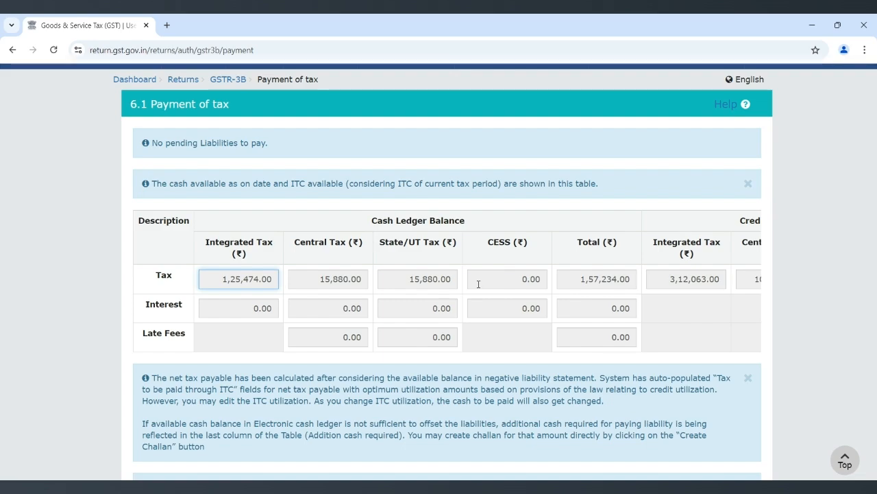
Return to the GSTR-3B overview and reopen table 6.1 to view its Net Tax Payable and Paid through ITC table
scroll(478, 284, down, 5)
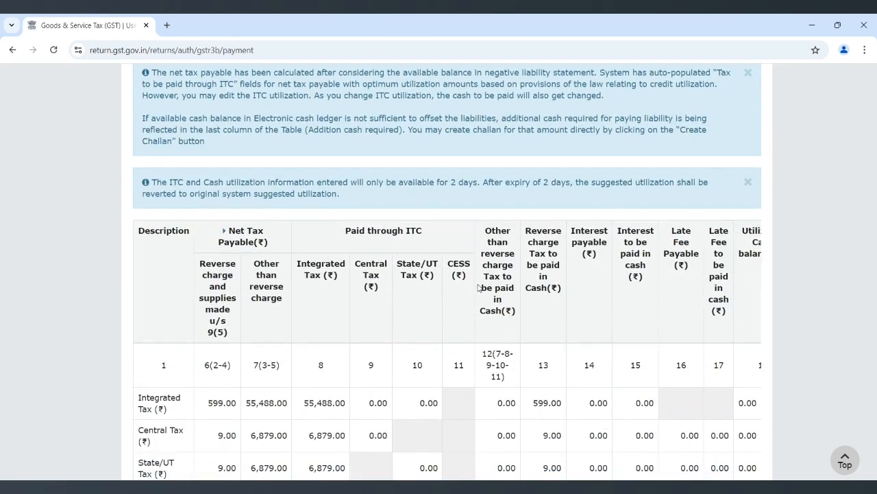
scroll(397, 372, down, 9)
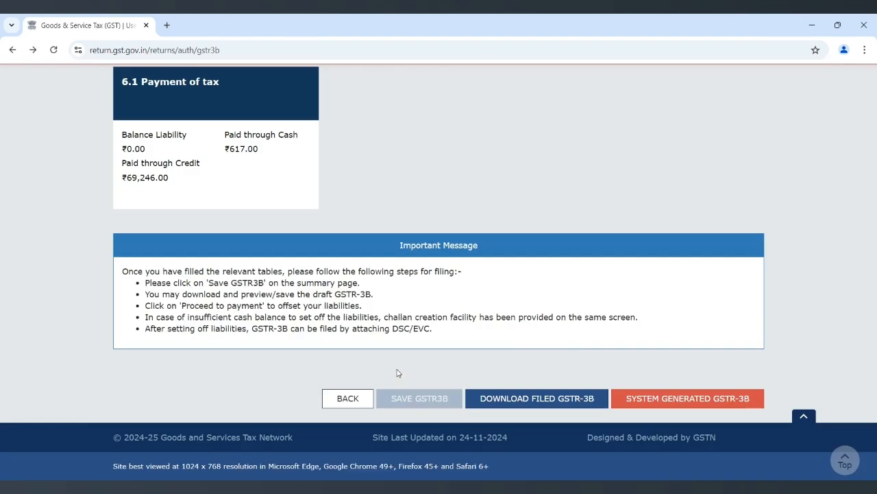
scroll(280, 295, up, 1)
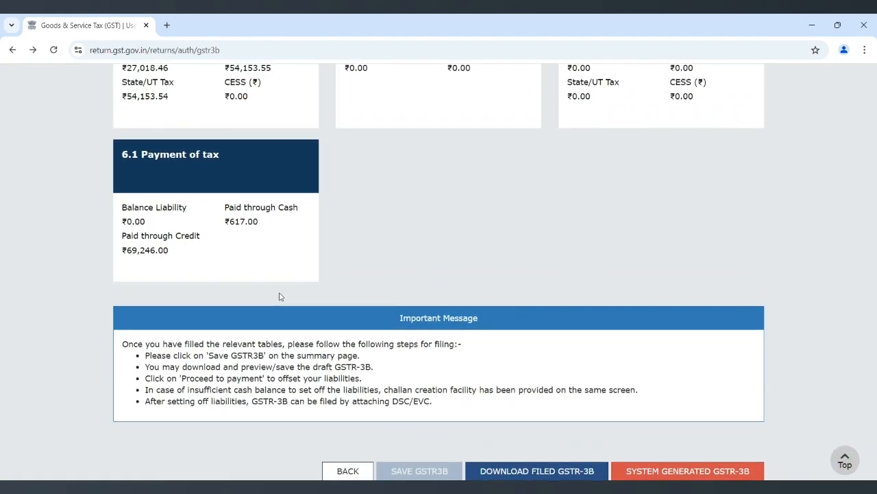
click(179, 157)
scroll(223, 234, down, 10)
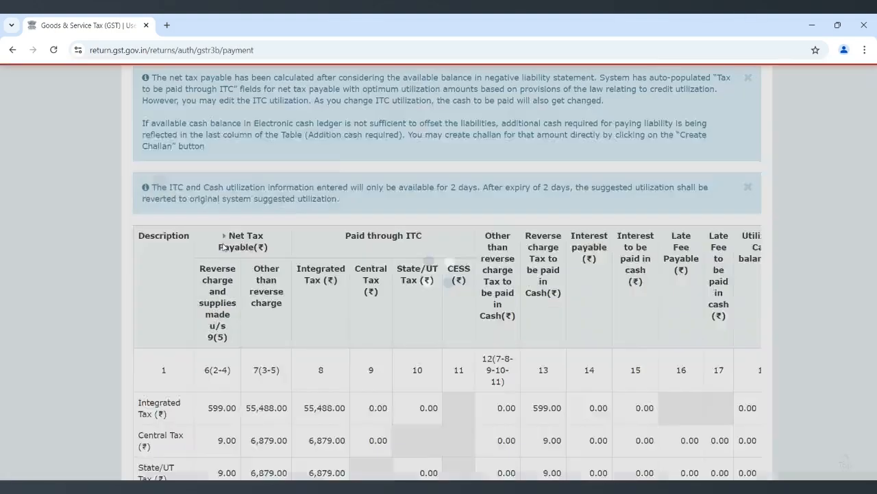
scroll(268, 189, up, 3)
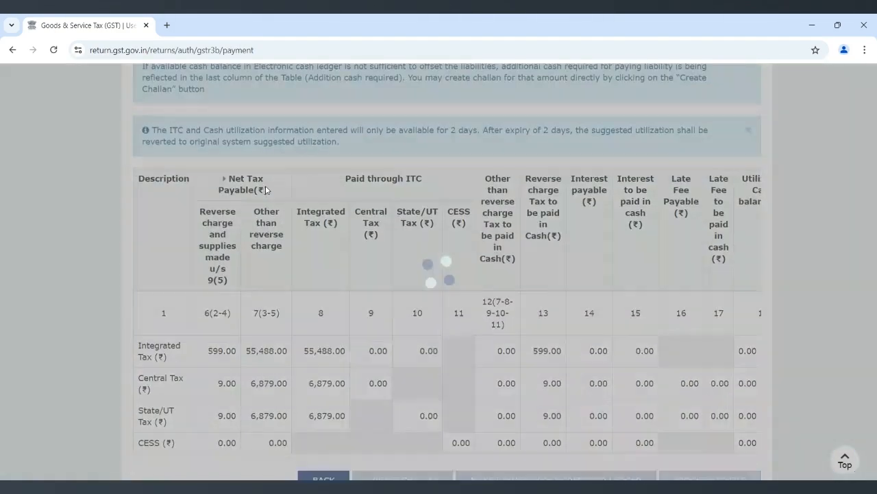
scroll(268, 192, down, 3)
Highlight the Net Tax Payable column for reverse charge and supplies made u/s 9(5), including its tax amounts
drag(204, 96, 227, 312)
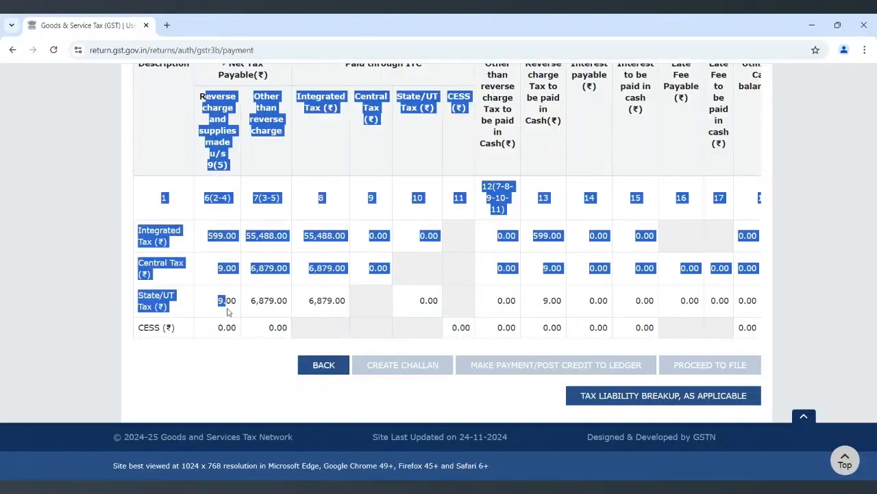
click(229, 297)
drag(204, 240, 230, 300)
click(229, 300)
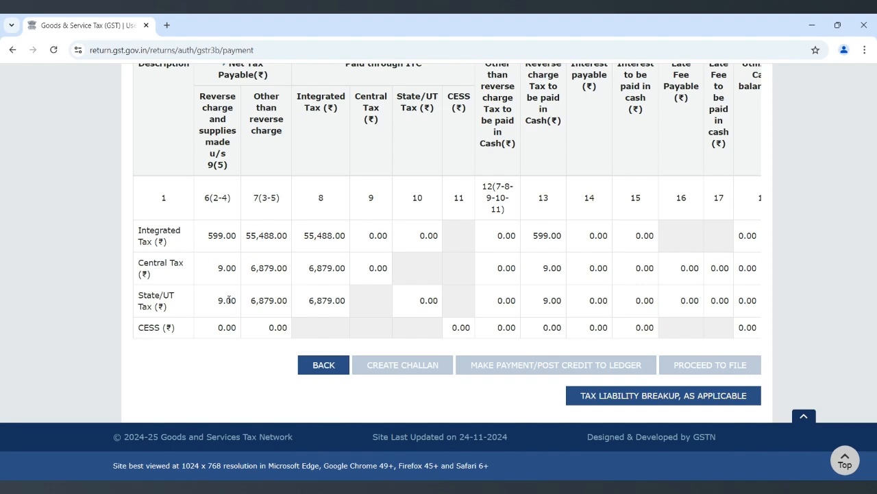
Highlight the Other than reverse charge heading under Net Tax Payable, and the amounts in the neighbouring reverse charge column
scroll(266, 237, up, 1)
drag(255, 162, 278, 204)
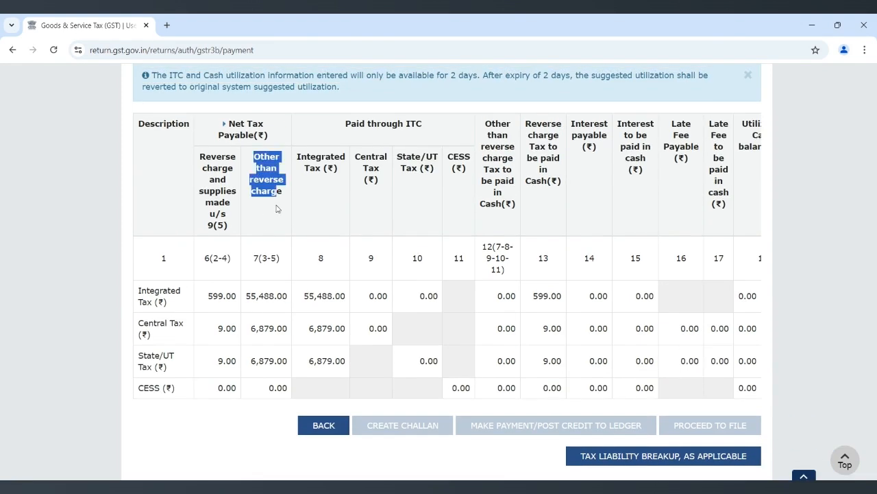
scroll(279, 230, down, 1)
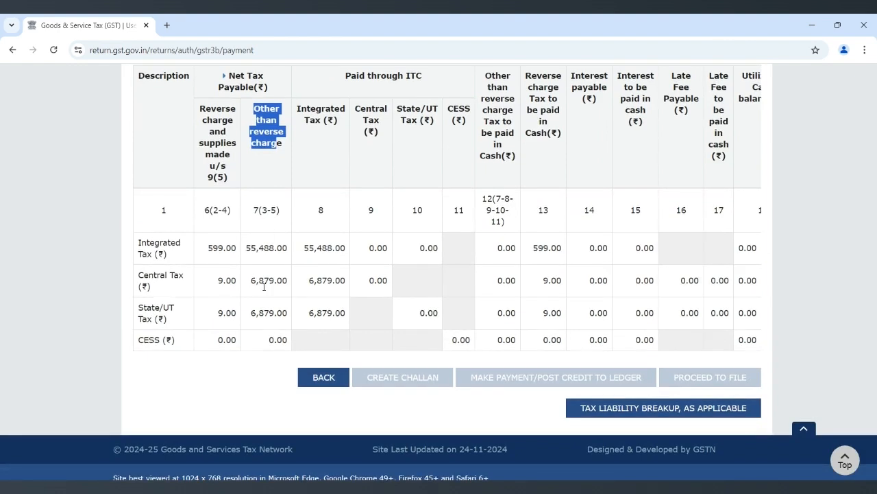
scroll(267, 329, up, 1)
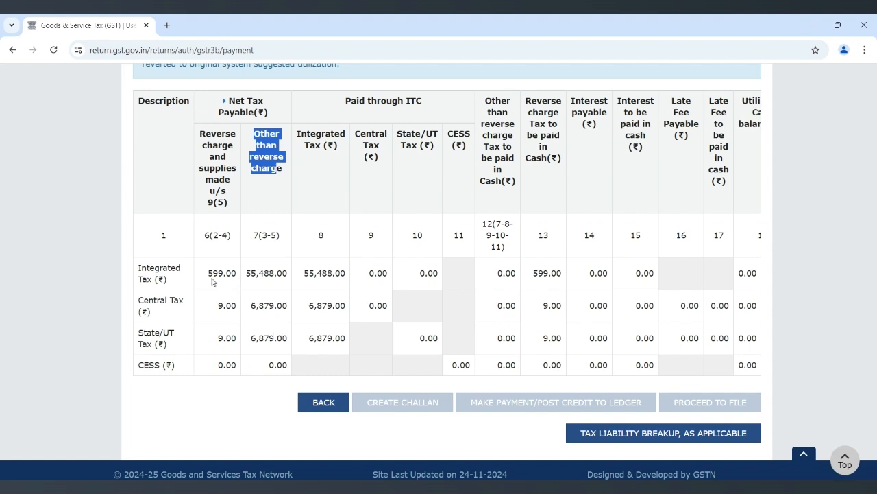
drag(210, 272, 235, 351)
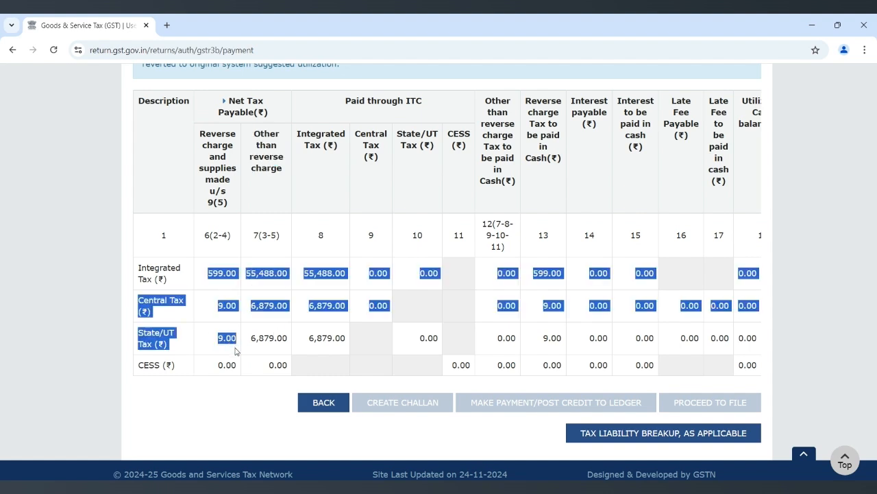
click(207, 334)
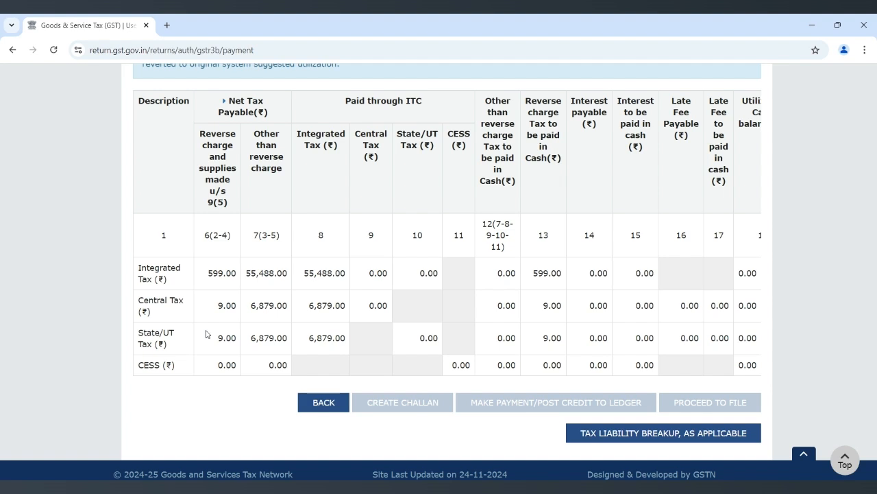
Compare the other-than-reverse-charge liability with the amounts paid through ITC, and the reverse charge integrated tax with its paid-in-cash column
scroll(208, 334, right, 1)
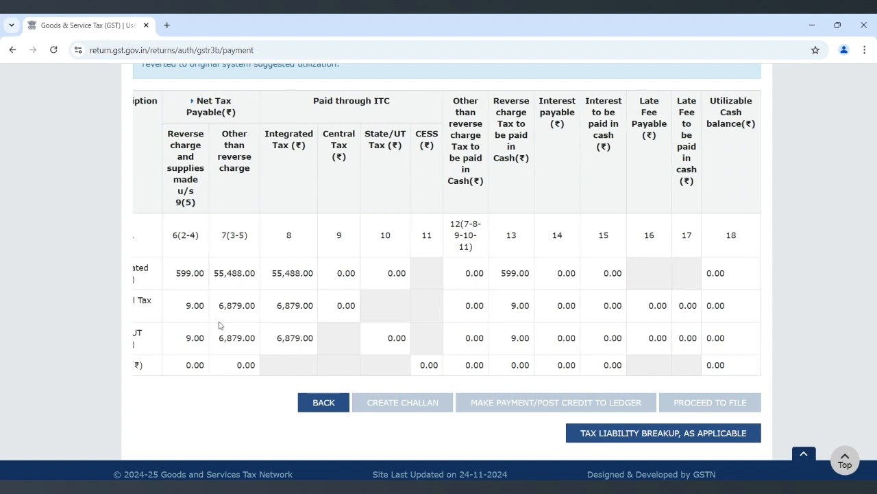
scroll(217, 308, right, 1)
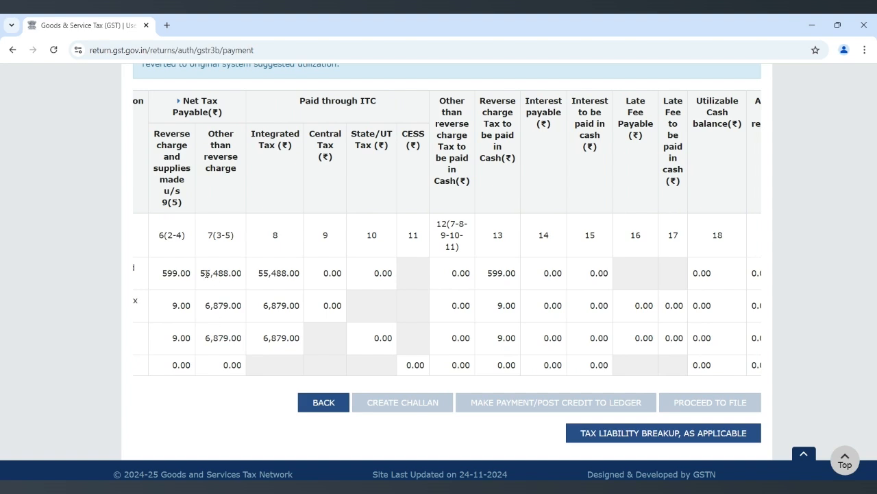
double_click(206, 273)
double_click(221, 302)
drag(221, 303, 299, 273)
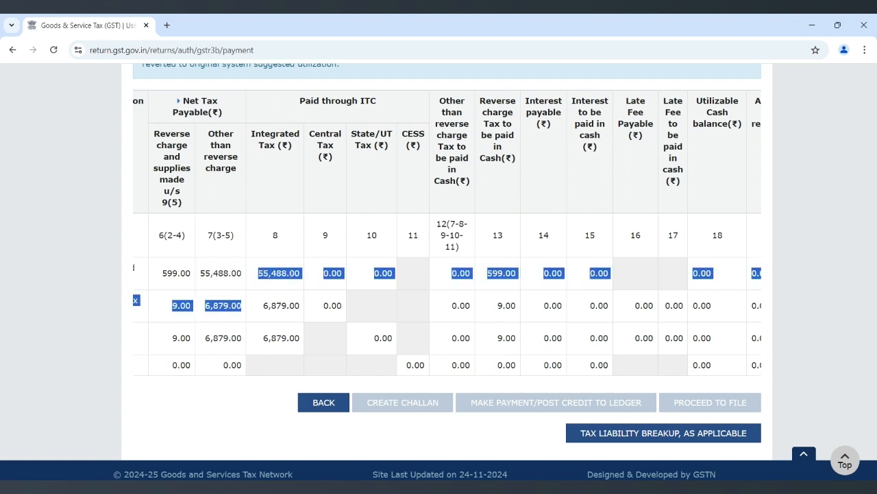
double_click(298, 273)
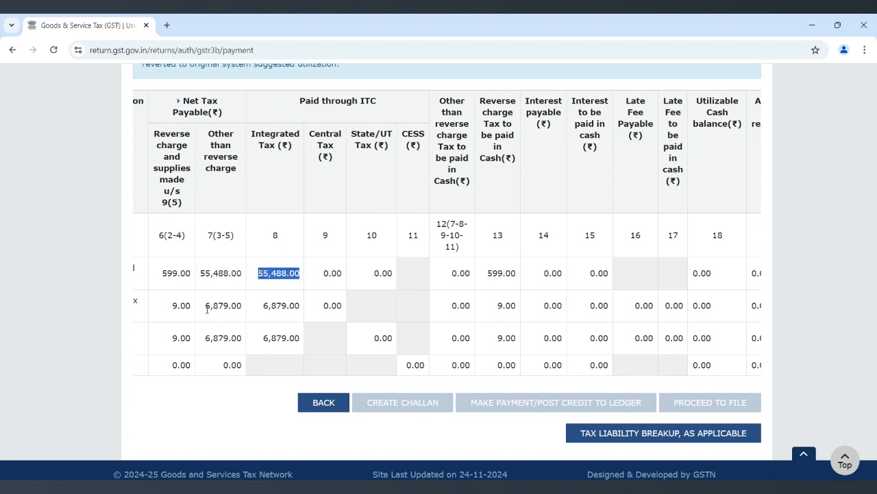
double_click(174, 273)
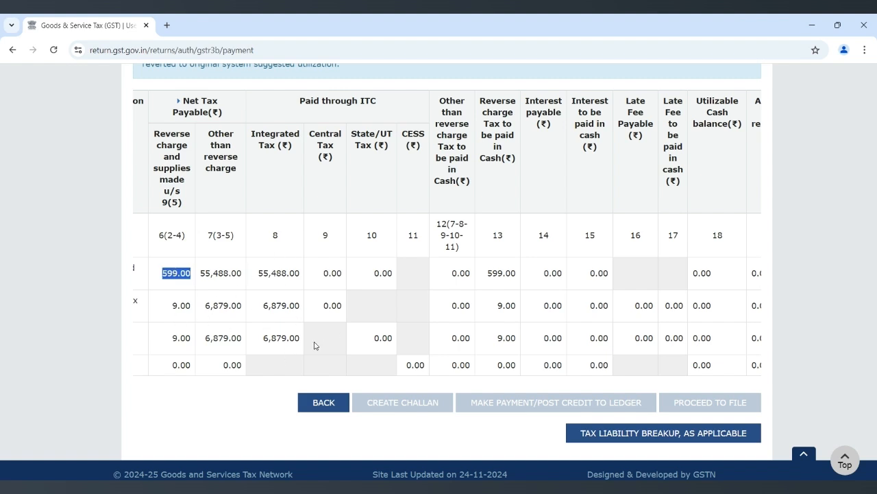
drag(489, 96, 499, 170)
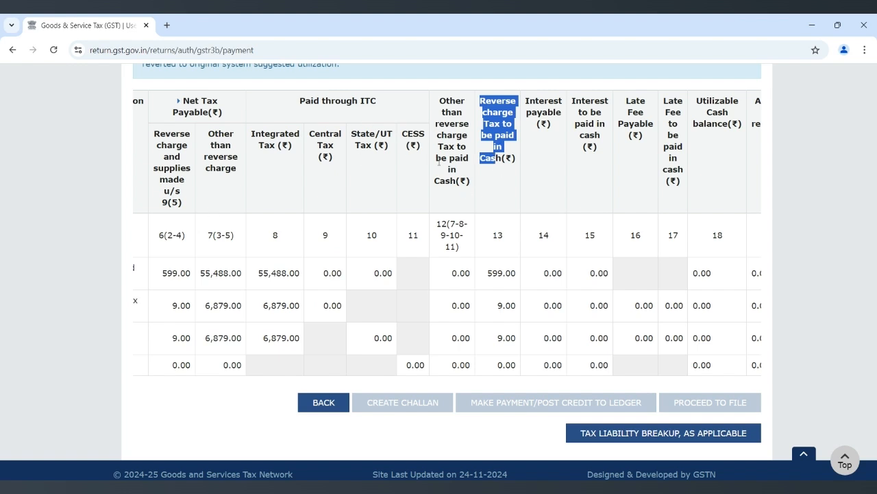
Trace the other-than-reverse-charge integrated tax through the Paid through ITC amount to the column for tax to be paid in cash
drag(446, 100, 464, 195)
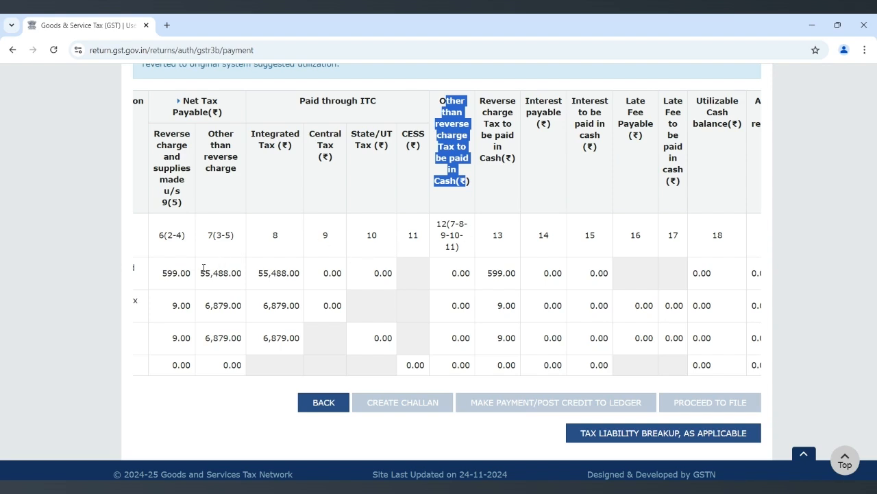
drag(205, 272, 229, 273)
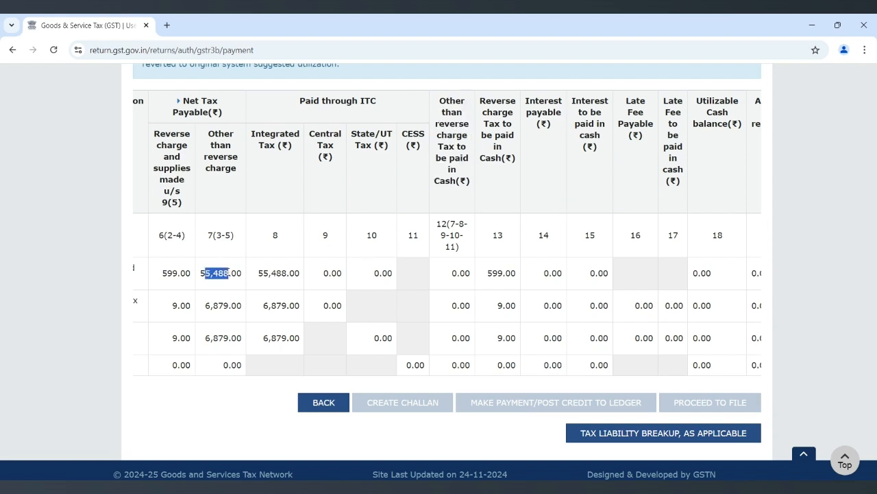
click(213, 270)
drag(259, 273, 329, 272)
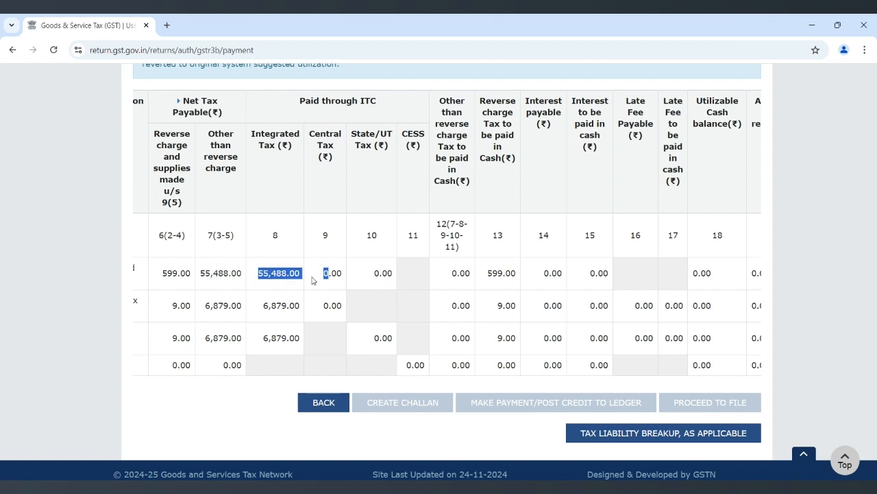
click(312, 280)
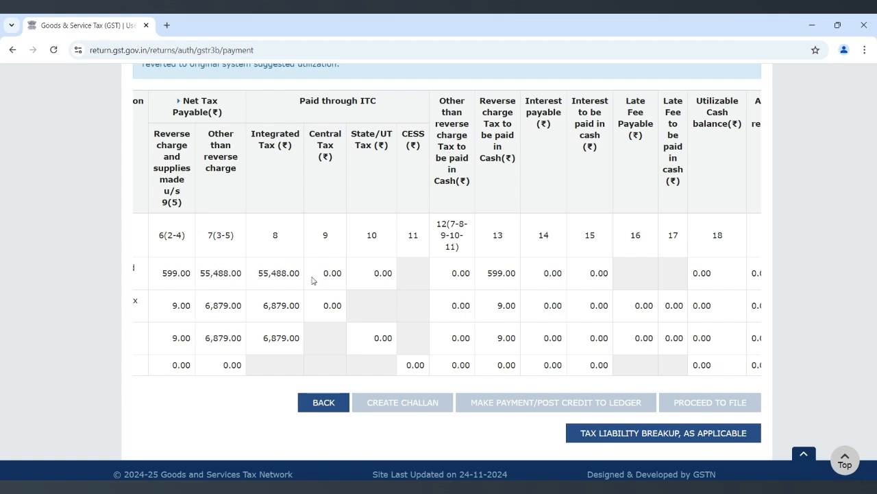
drag(439, 100, 464, 196)
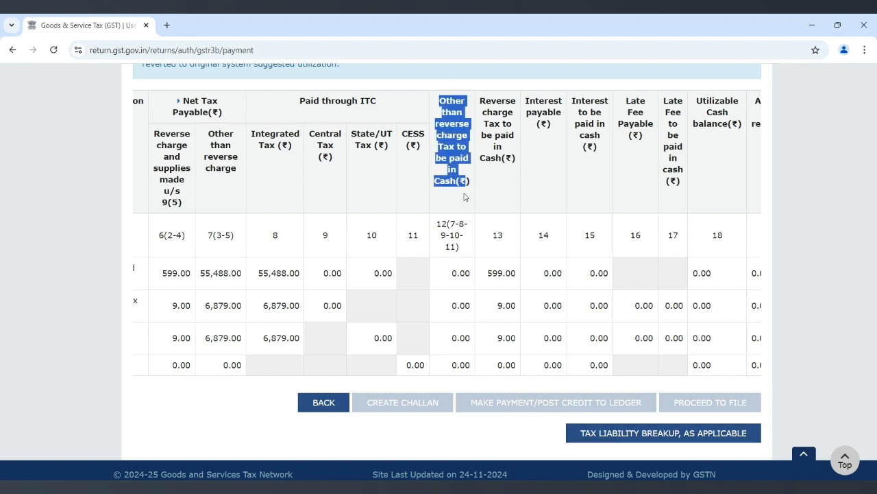
double_click(450, 273)
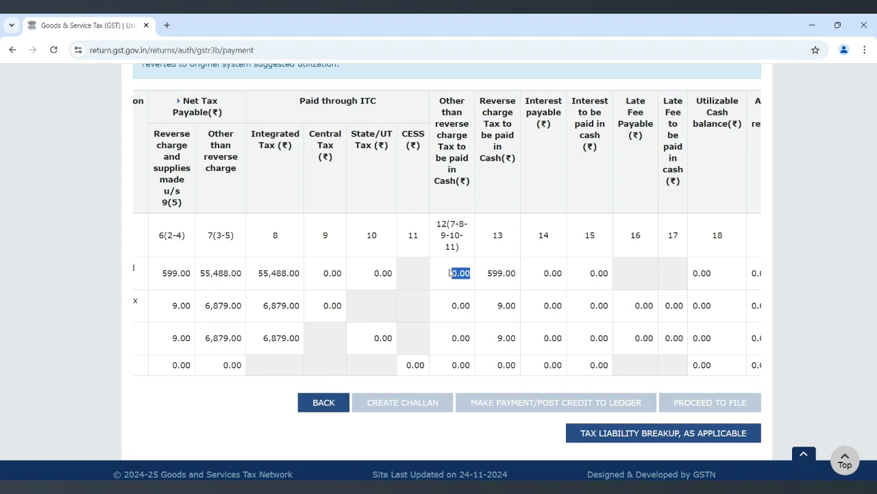
click(425, 252)
Highlight the reverse charge integrated tax payable and the Reverse charge Tax to be paid in Cash heading
double_click(169, 272)
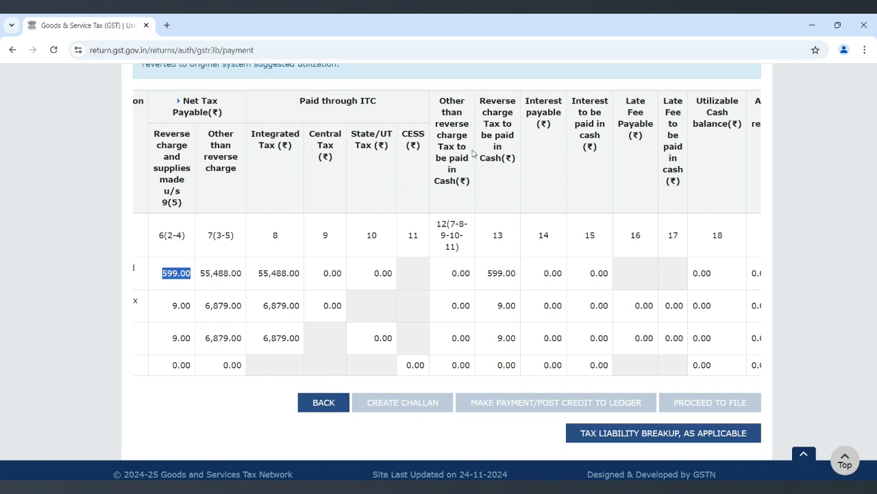
drag(481, 100, 509, 157)
click(419, 186)
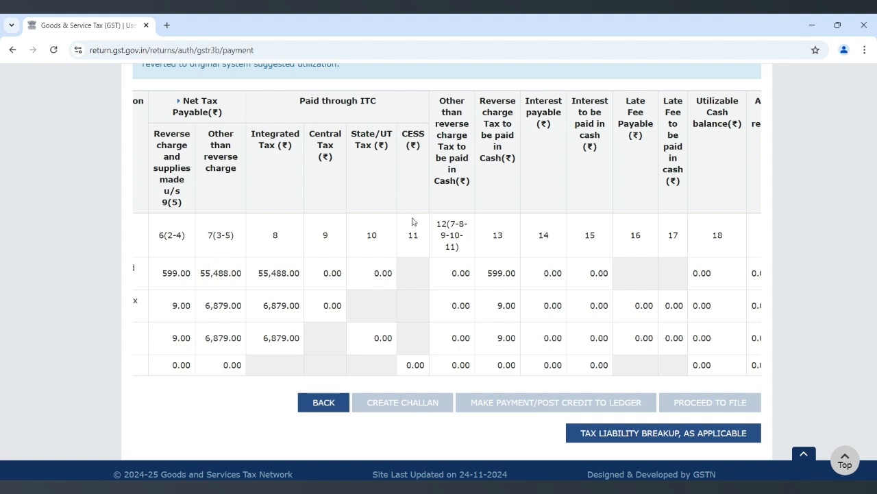
Highlight the Interest payable heading and its integrated tax amount, plus the Interest to be paid in cash and Late Fee Payable headings
scroll(480, 265, right, 1)
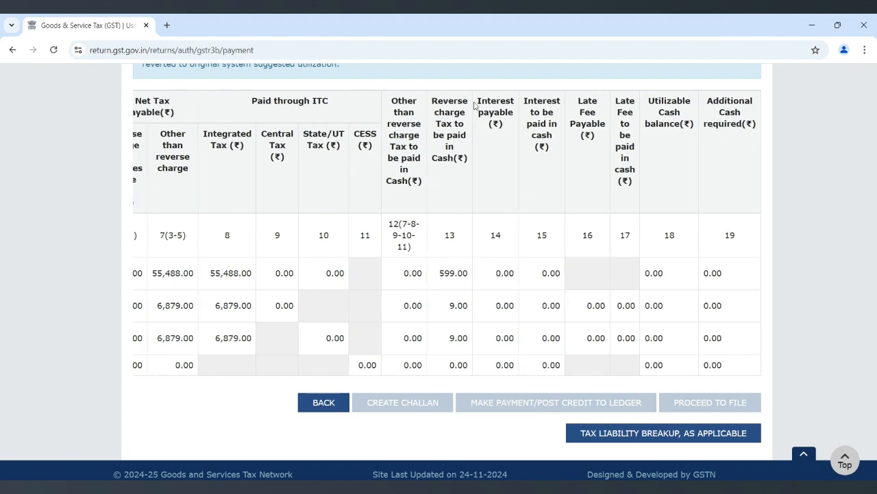
drag(475, 103, 506, 139)
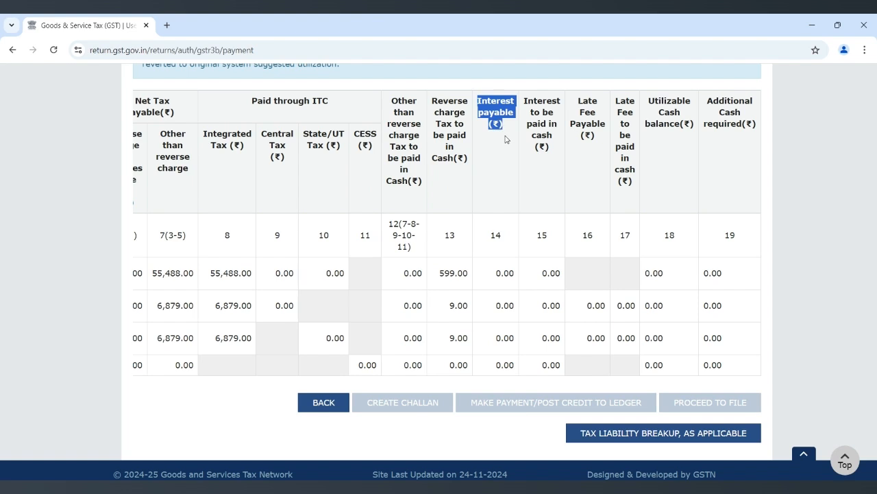
double_click(497, 273)
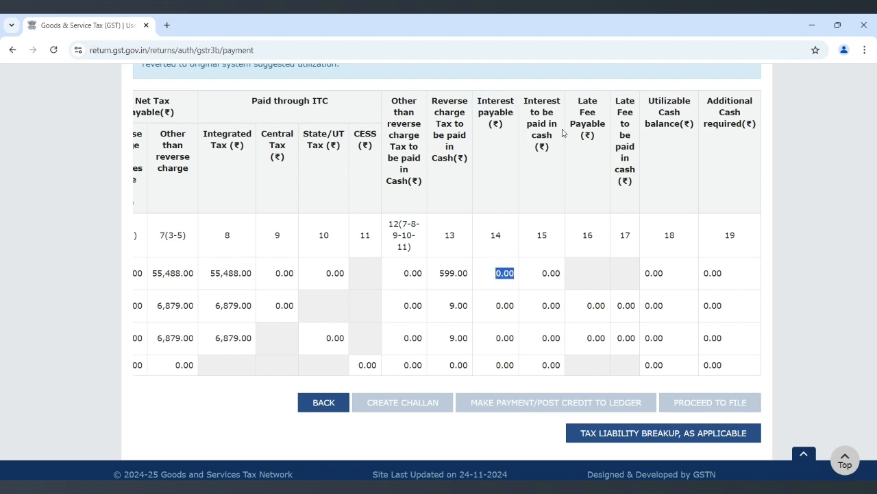
drag(557, 159, 525, 100)
click(528, 257)
drag(577, 102, 588, 139)
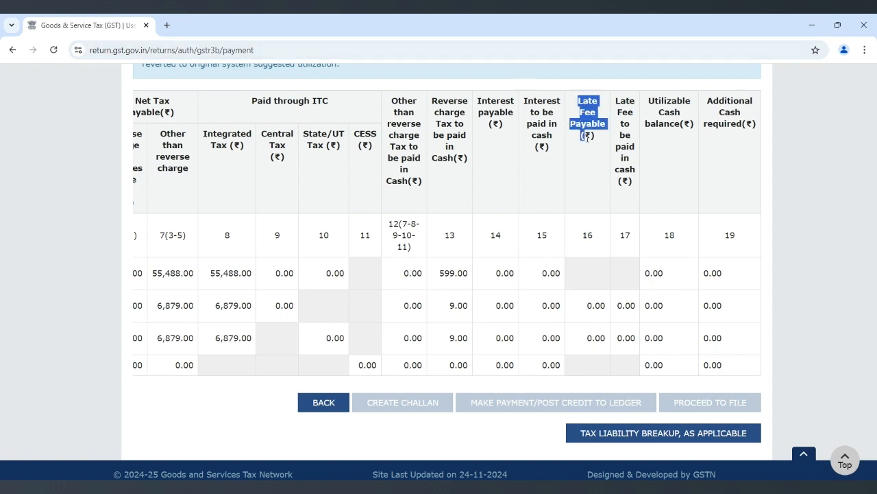
click(580, 267)
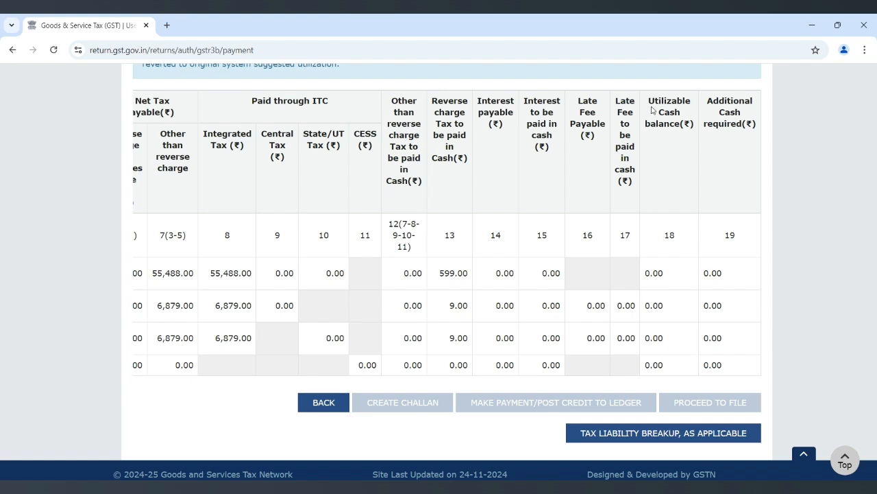
Highlight the Utilizable Cash balance heading and its integrated tax amount, and check the neighbouring Additional Cash required column
drag(648, 103, 680, 126)
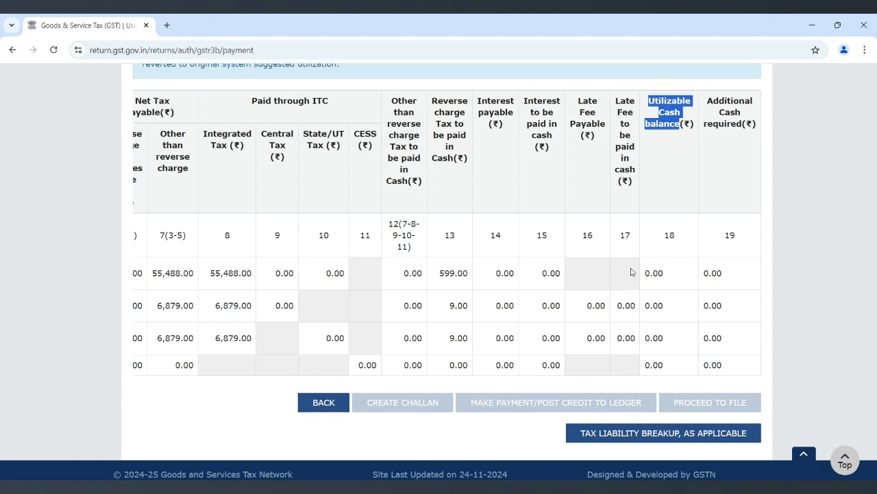
click(669, 258)
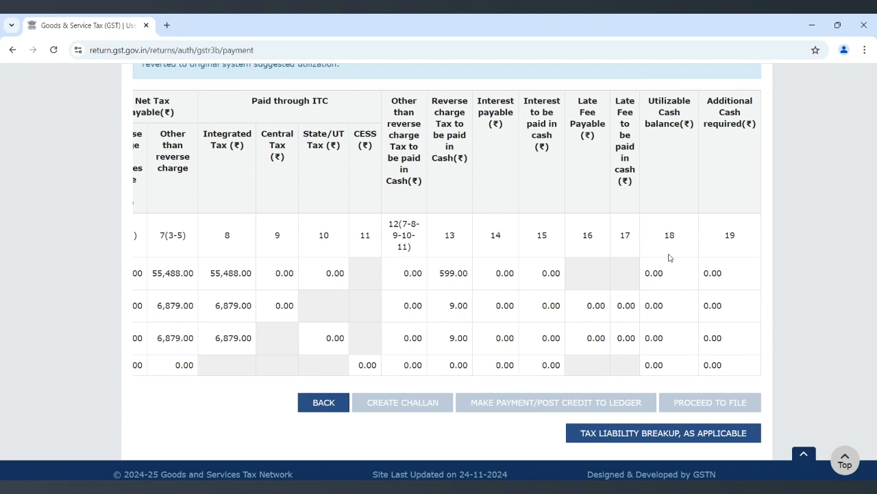
double_click(662, 273)
click(727, 272)
Review the Cash Ledger Balance table and the utilization notes, and return to the net tax payable table from its Description column
scroll(727, 273, left, 3)
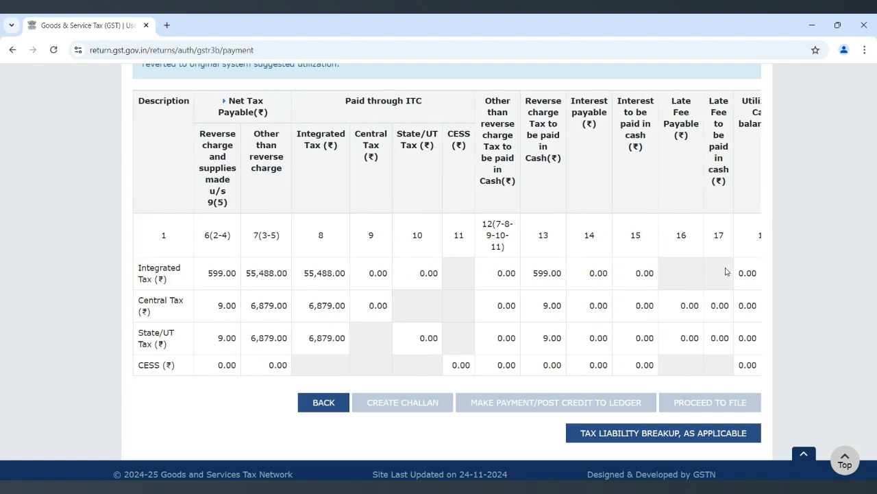
scroll(726, 272, up, 9)
scroll(613, 437, down, 3)
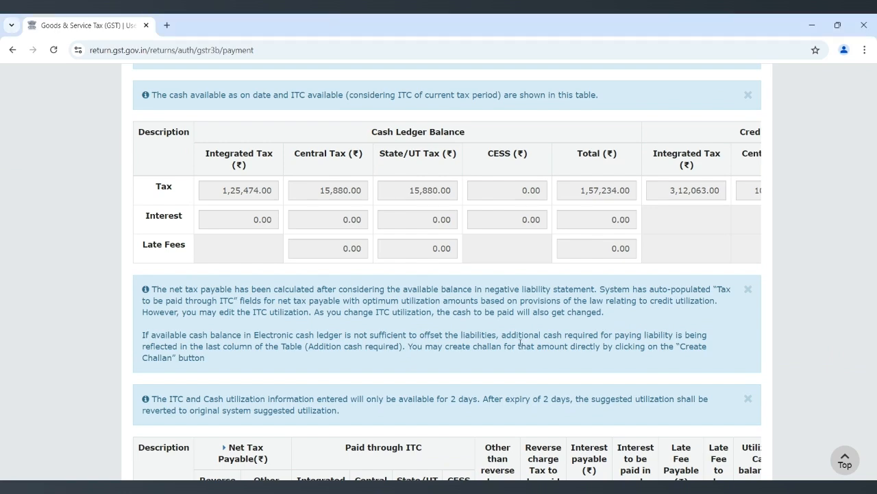
scroll(520, 342, down, 5)
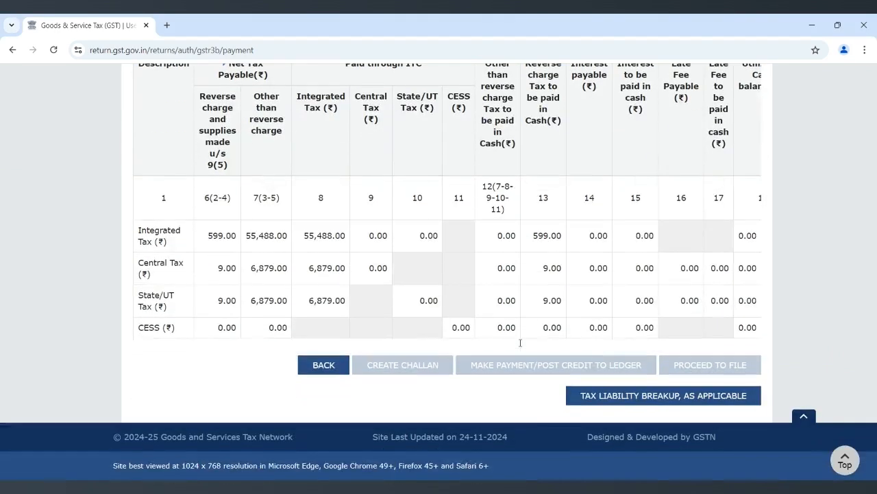